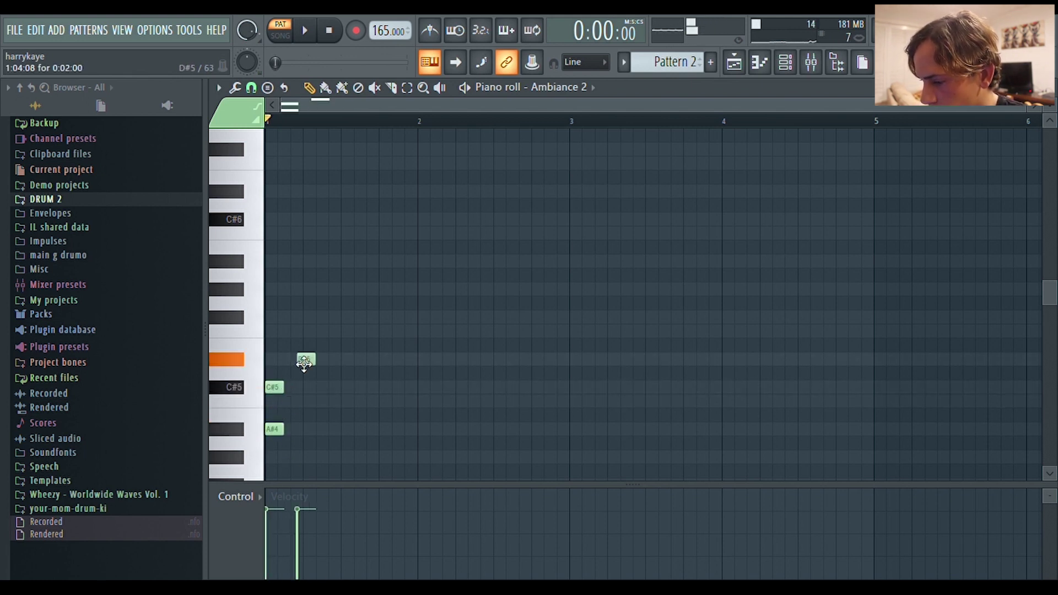
Build an A#4–C#5–F5–G#5 opening chord, C5–D#5–G5–A#5 chords at bar 1 beat 4 and bar 2 beat 2, and D#5–F#5–A#5–C#6 chords in bars 3–4
key(space)
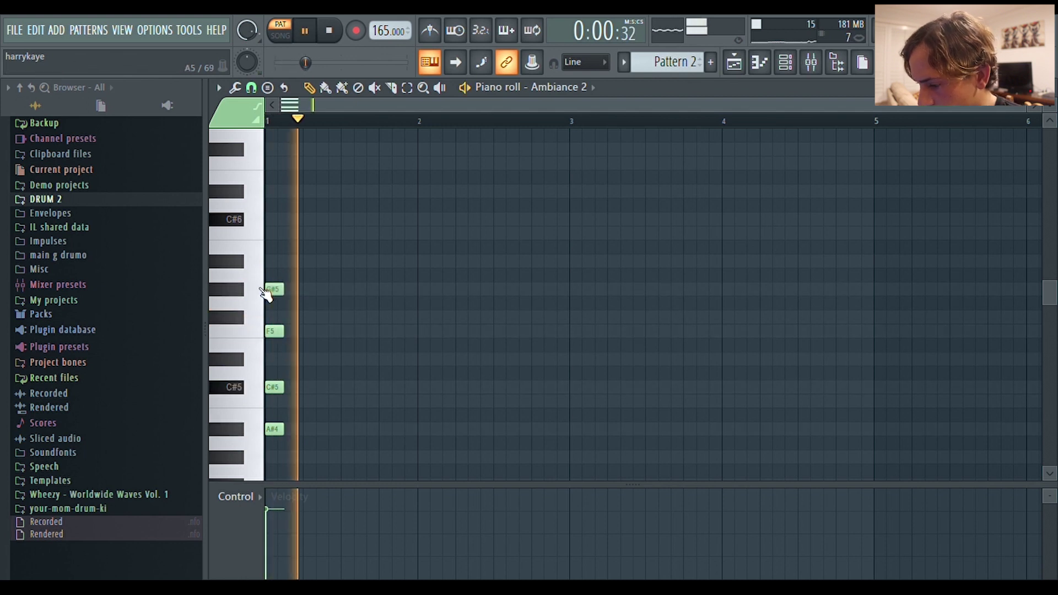
drag(276, 255, 470, 415)
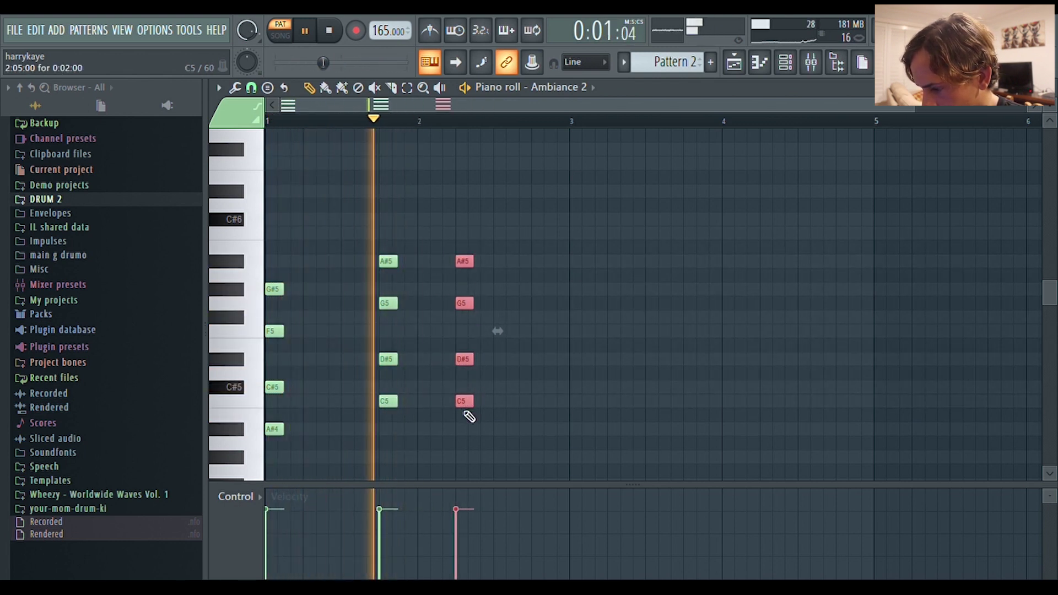
drag(517, 448, 291, 254)
drag(390, 401, 774, 362)
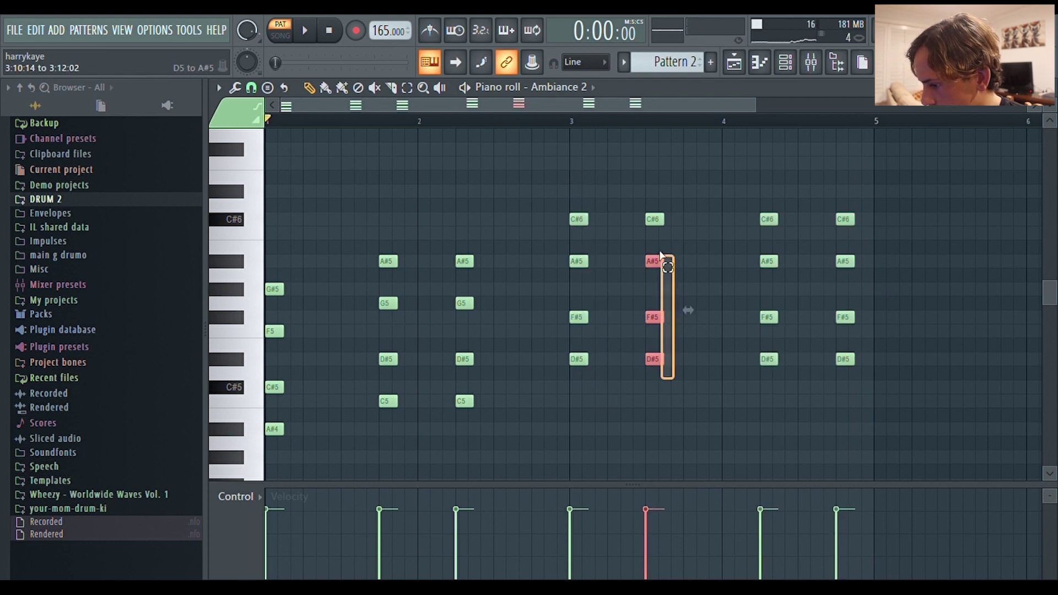
Move the second chord of bar 3 to beat 4 and the last chord of bar 4 half a beat earlier
key(space)
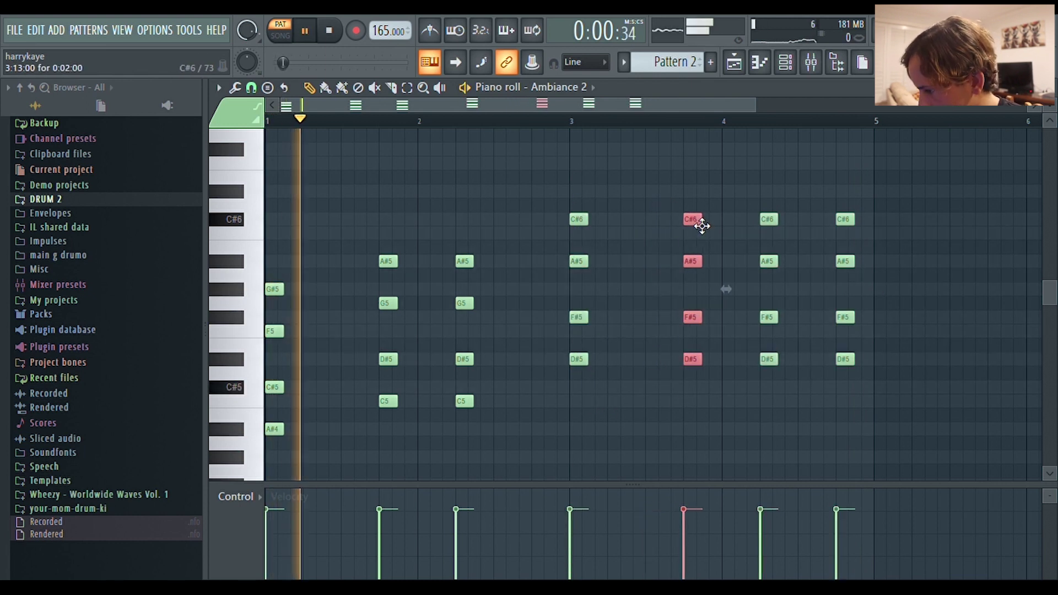
drag(834, 186, 831, 367)
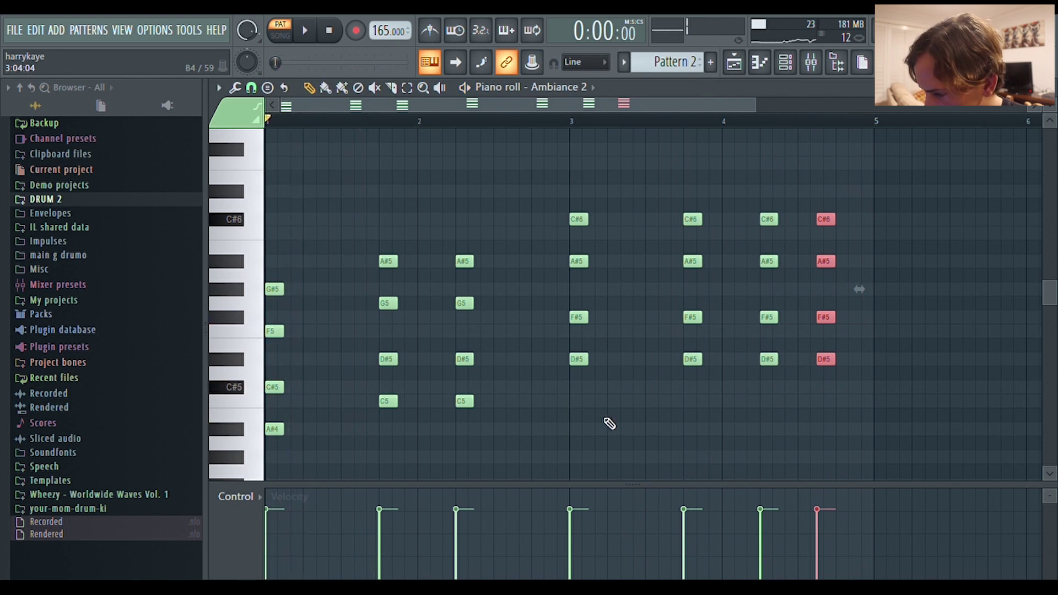
Transpose all chords after the first up three semitones, and lower the chords in bars 3–4 by one semitone
drag(866, 419, 356, 209)
drag(399, 405, 399, 362)
key(space)
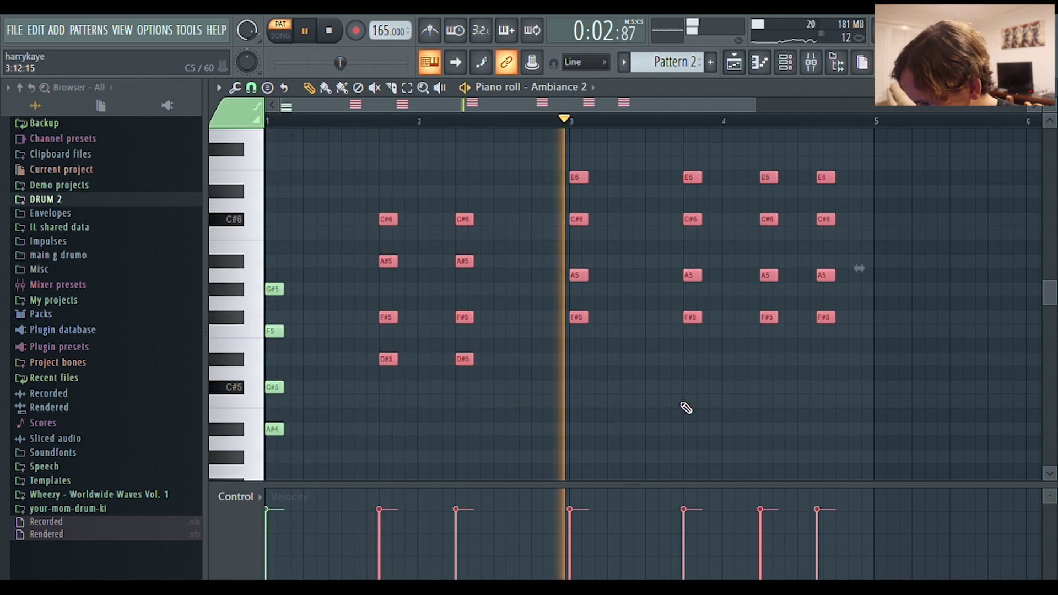
drag(884, 379, 584, 164)
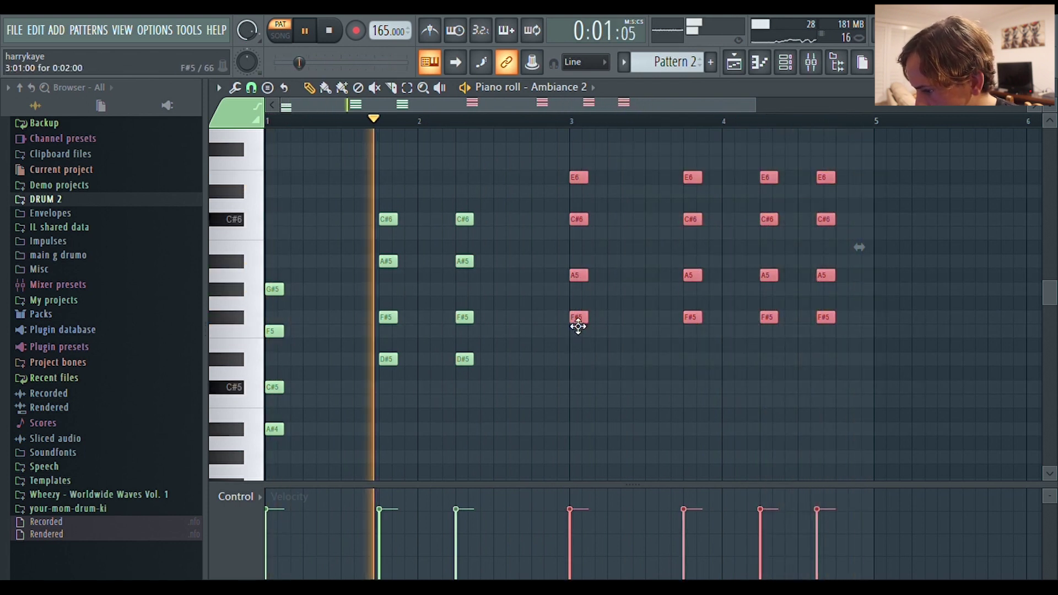
drag(578, 327, 578, 340)
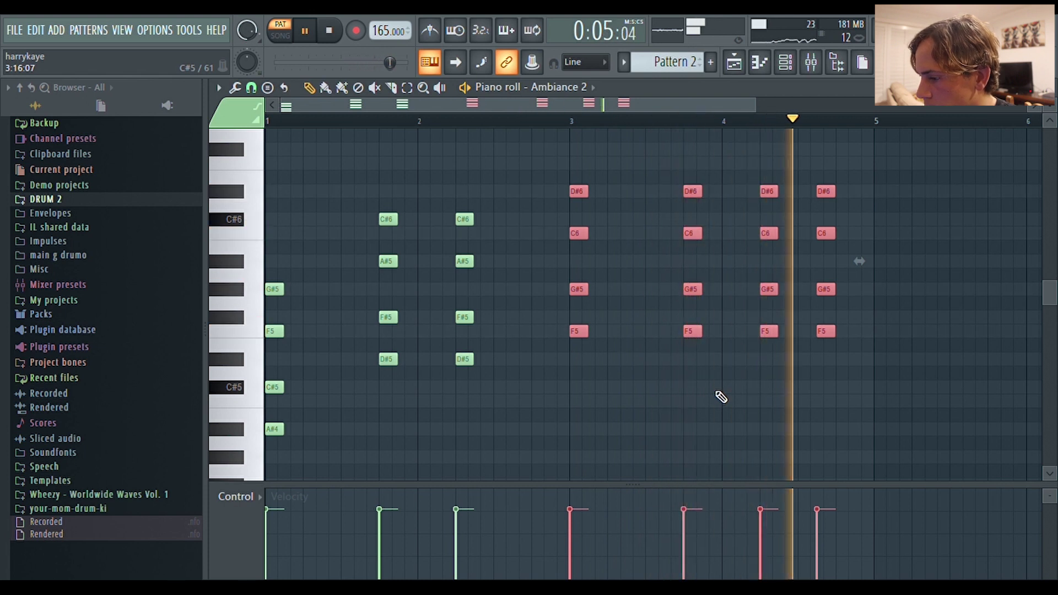
Play back the Ambiance 2 chord progression and check its channel in the channel rack
click(786, 65)
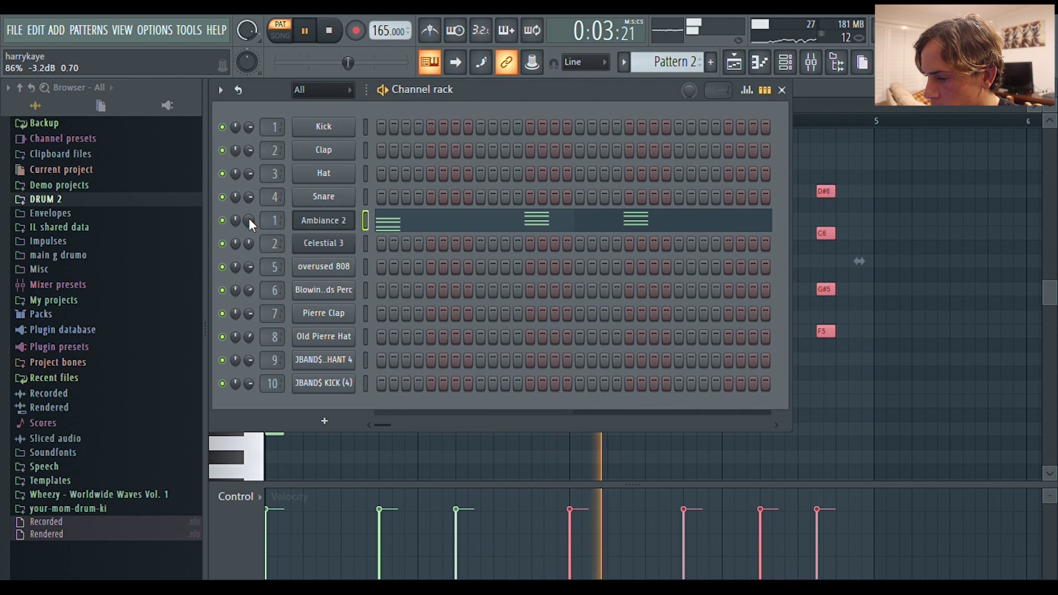
click(250, 518)
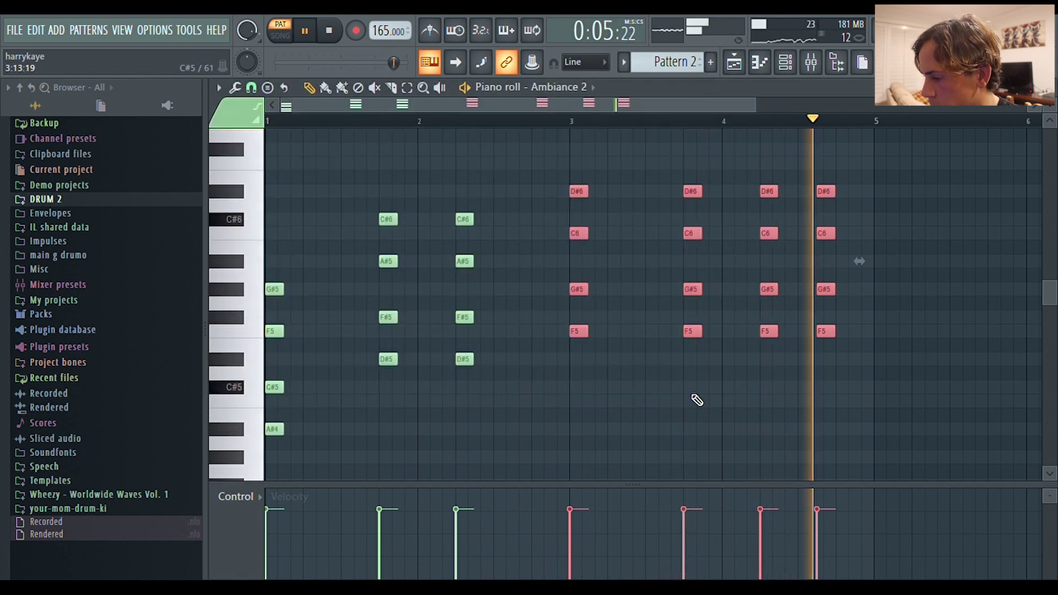
key(space)
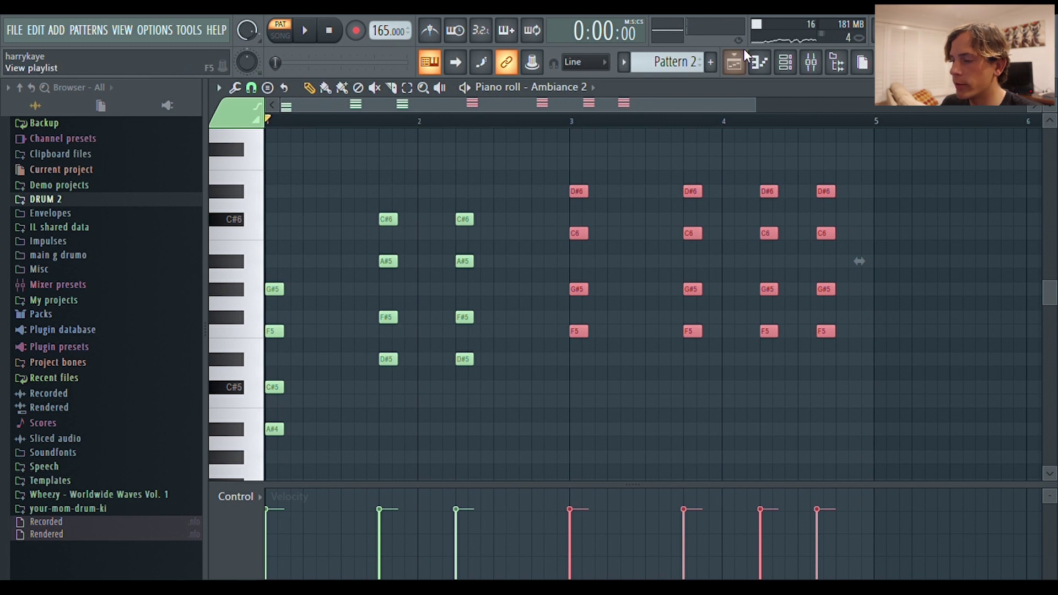
click(782, 62)
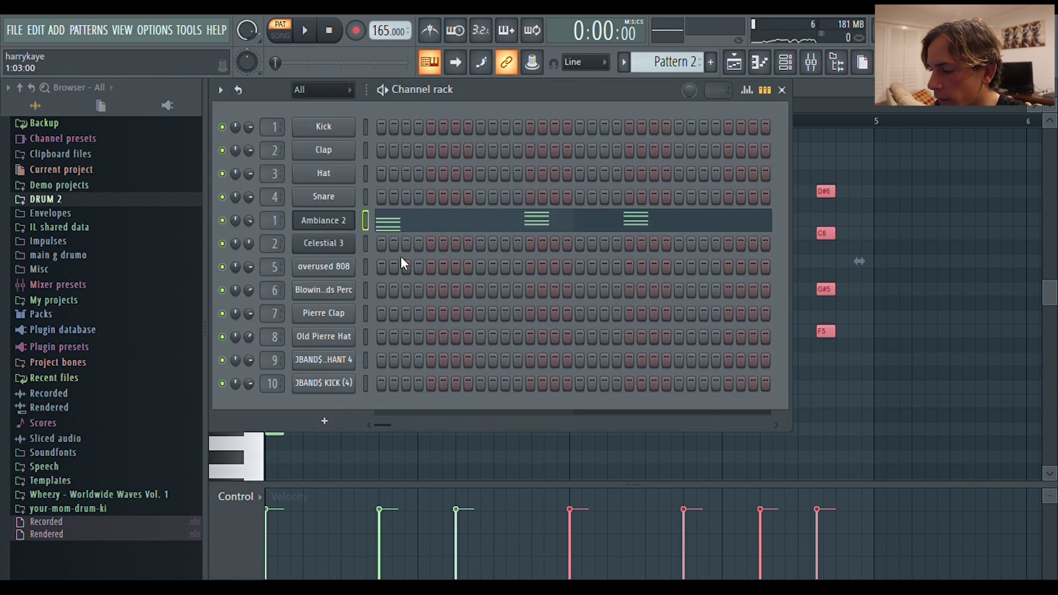
key(space)
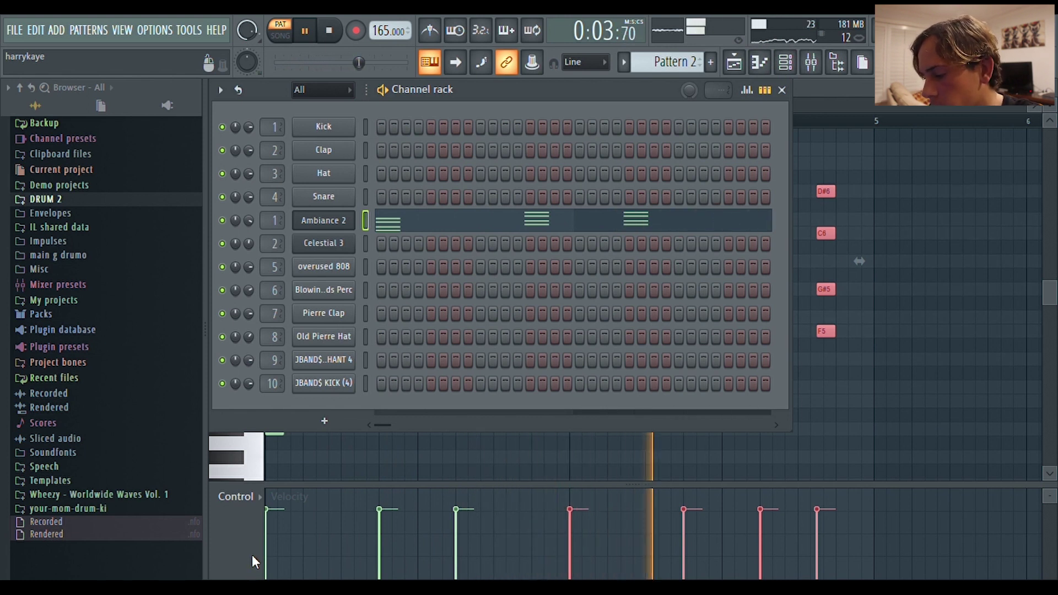
key(space)
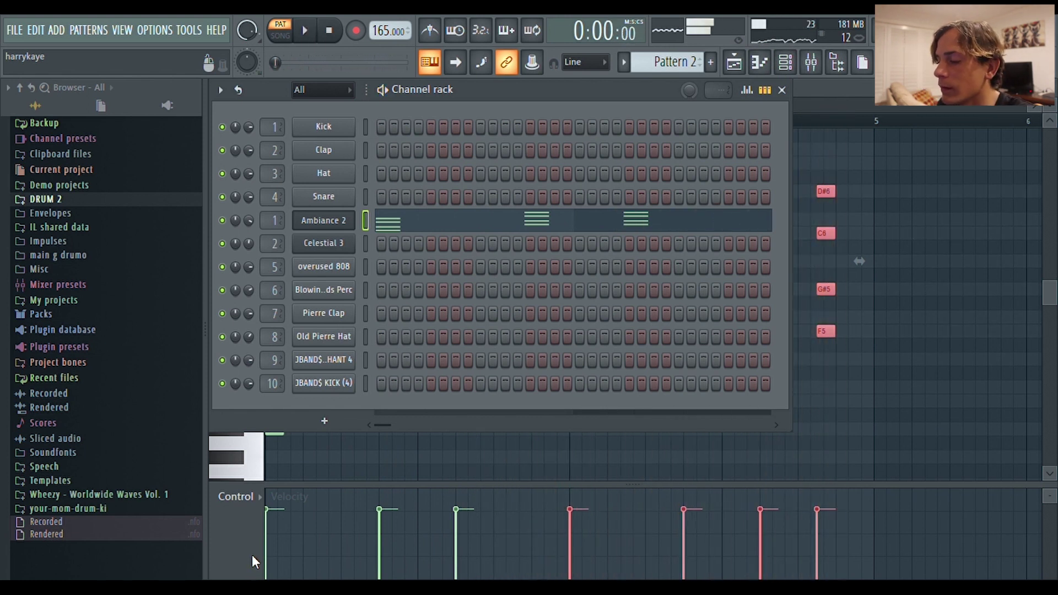
Open the Celestial 3 synth, audition its sound and return to the channel rack
click(344, 248)
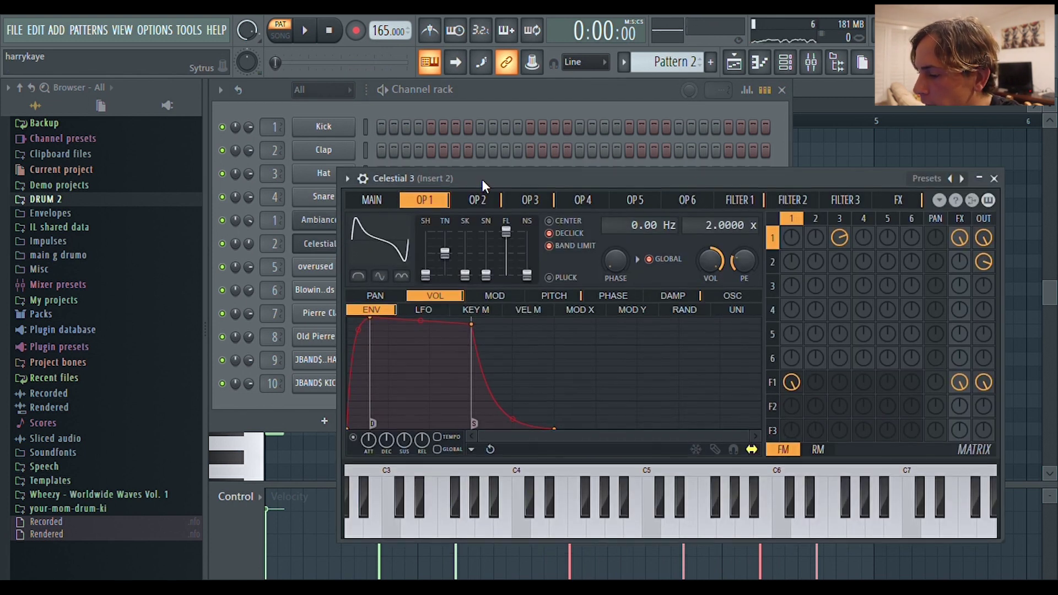
drag(481, 180, 474, 76)
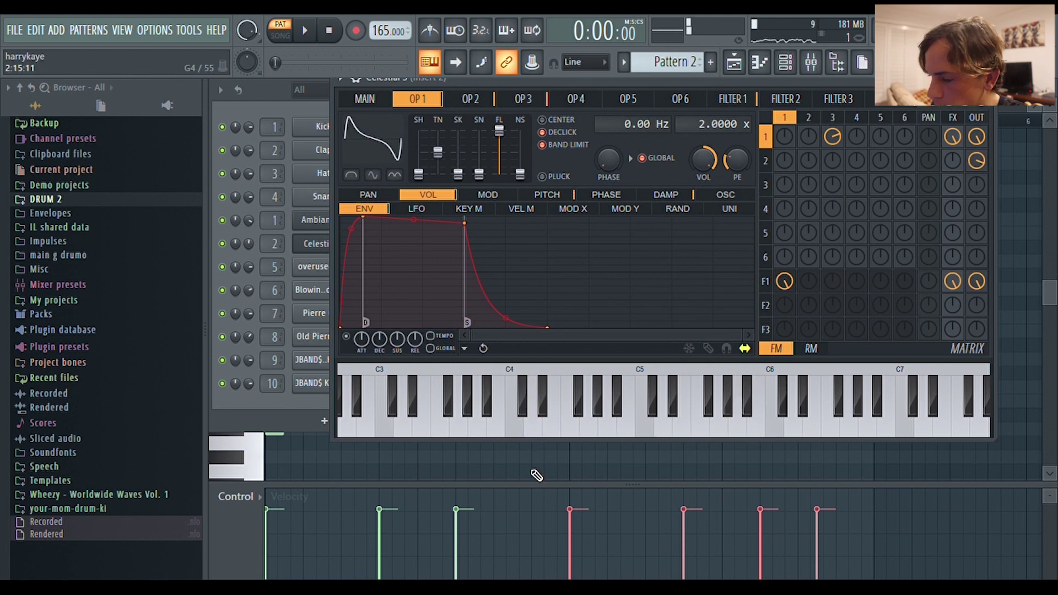
click(319, 251)
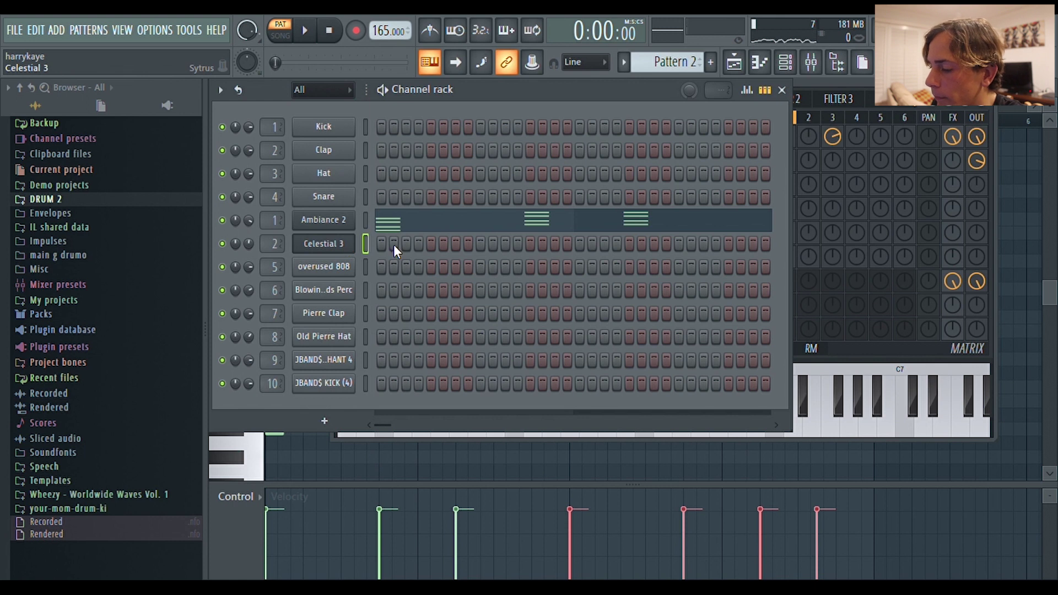
Write a descending A#5–G#5–F5 Celestial 3 melody leading from the last beat of bar 2 into the start of bar 3
click(394, 245)
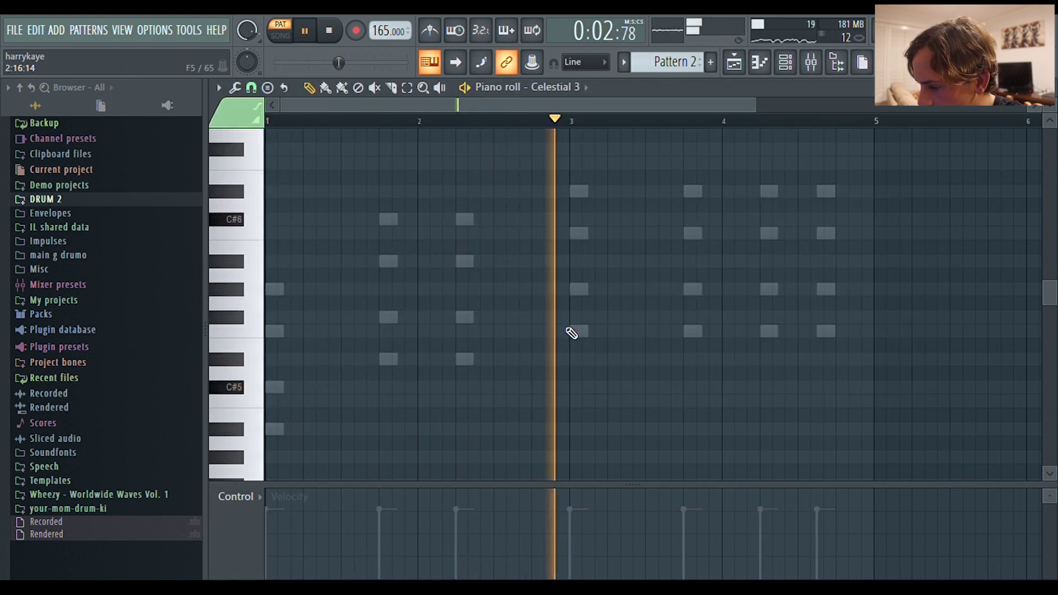
click(574, 331)
click(555, 317)
click(539, 289)
drag(560, 319, 542, 264)
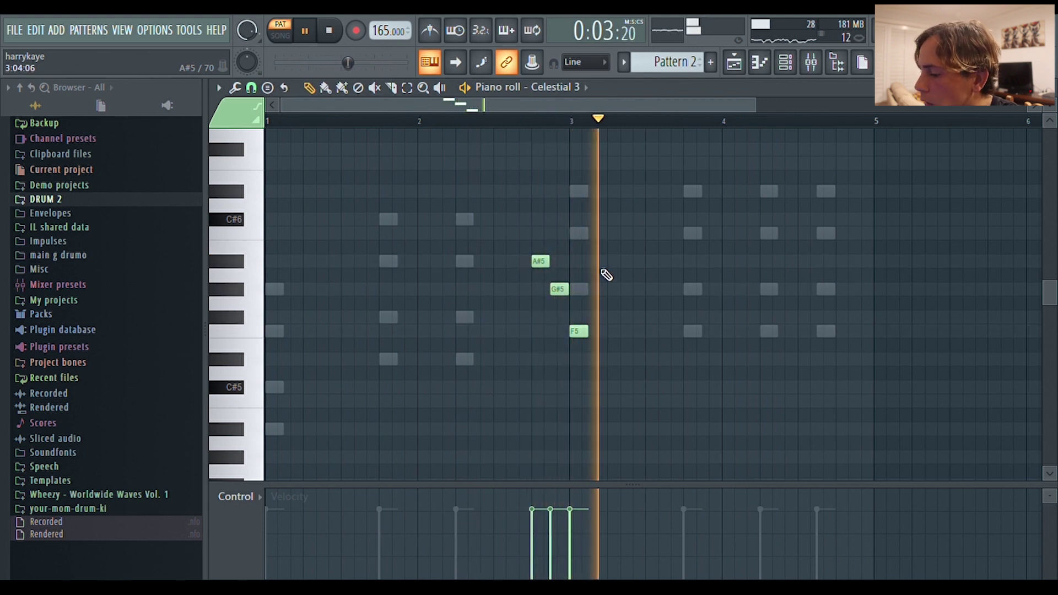
Write the overused 808 bassline with a two-bar A#4 note from bar 1 and a two-bar F5 note from bar 3
click(787, 65)
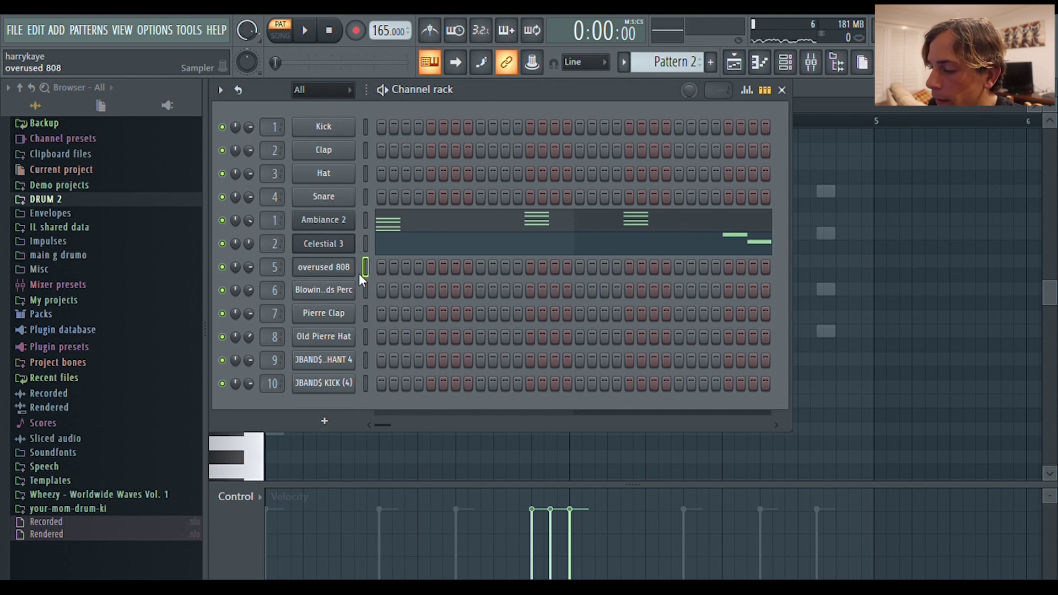
key(F7)
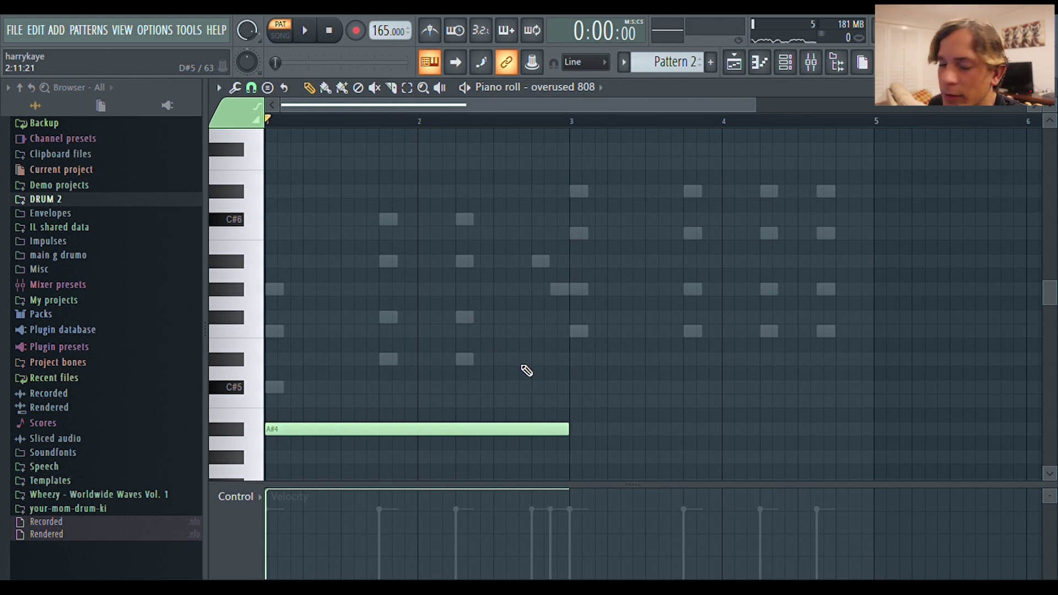
key(space)
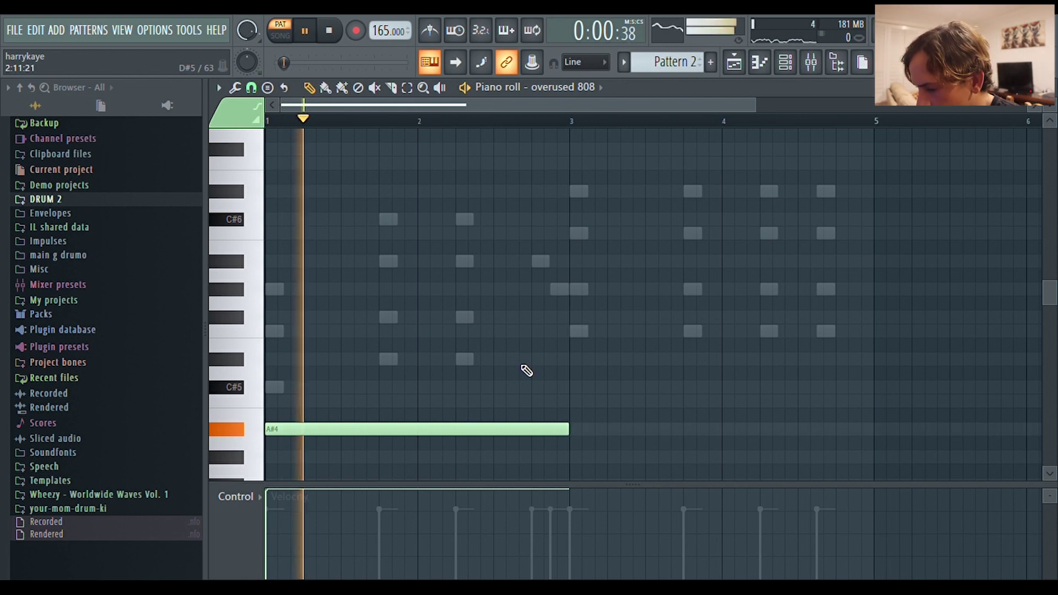
click(579, 332)
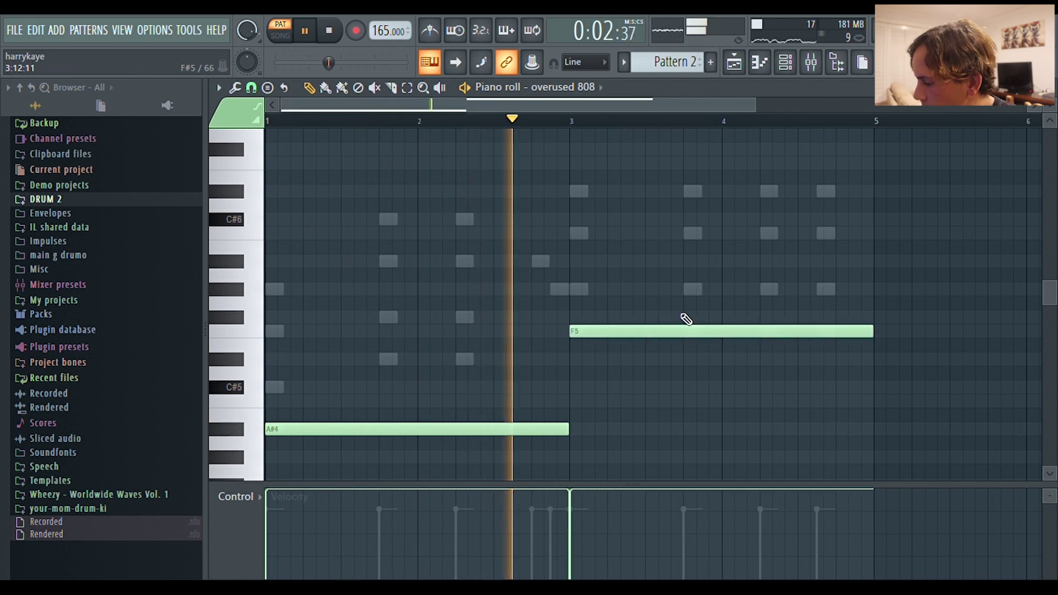
Place C5 hits of Blowin Minds Perc on beat 4 of bar 1 and beat 4 of bar 3
click(786, 61)
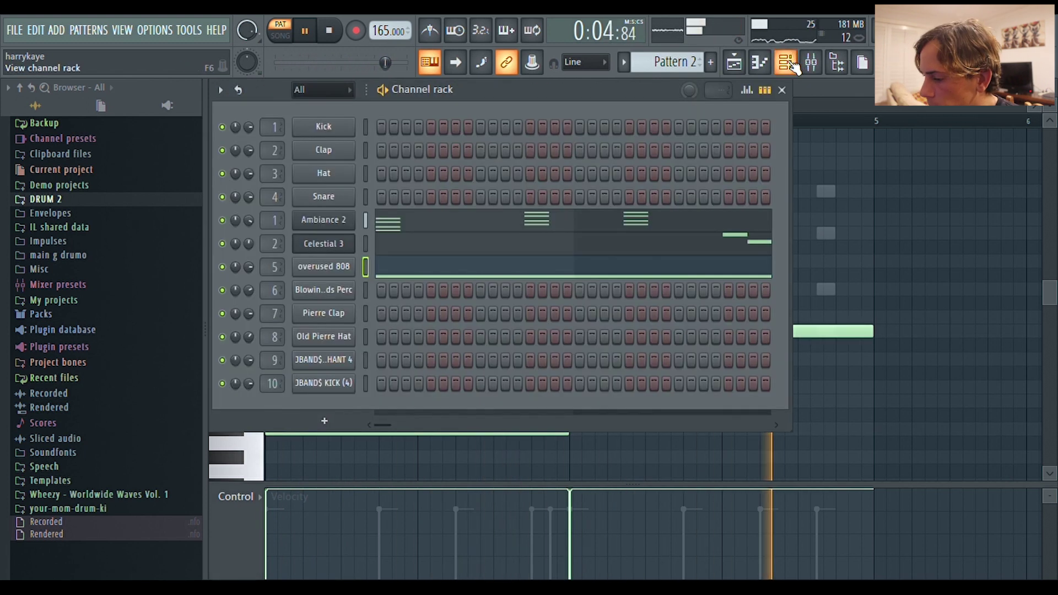
click(530, 290)
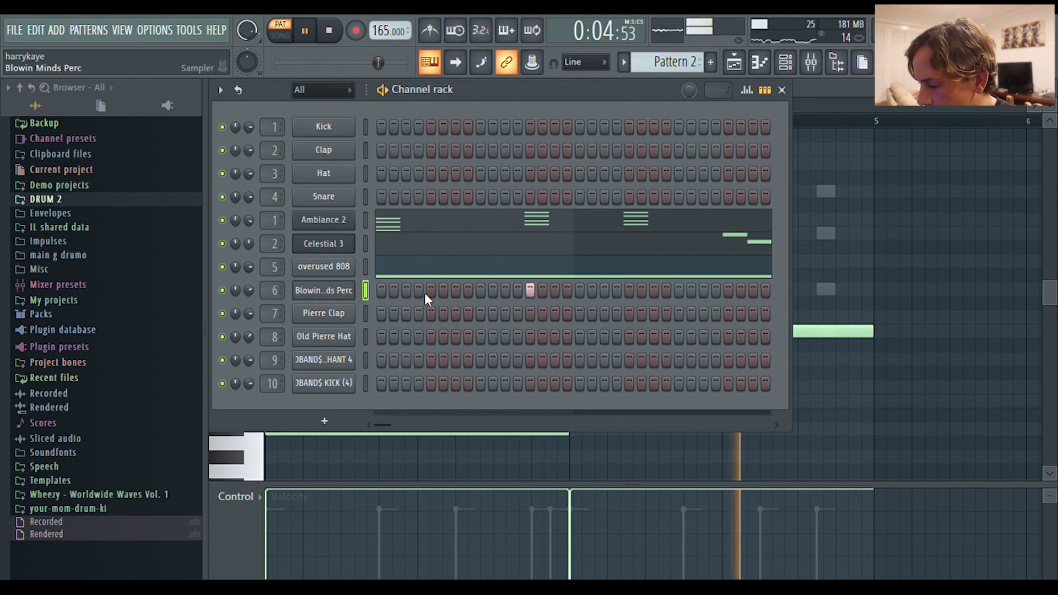
key(F6)
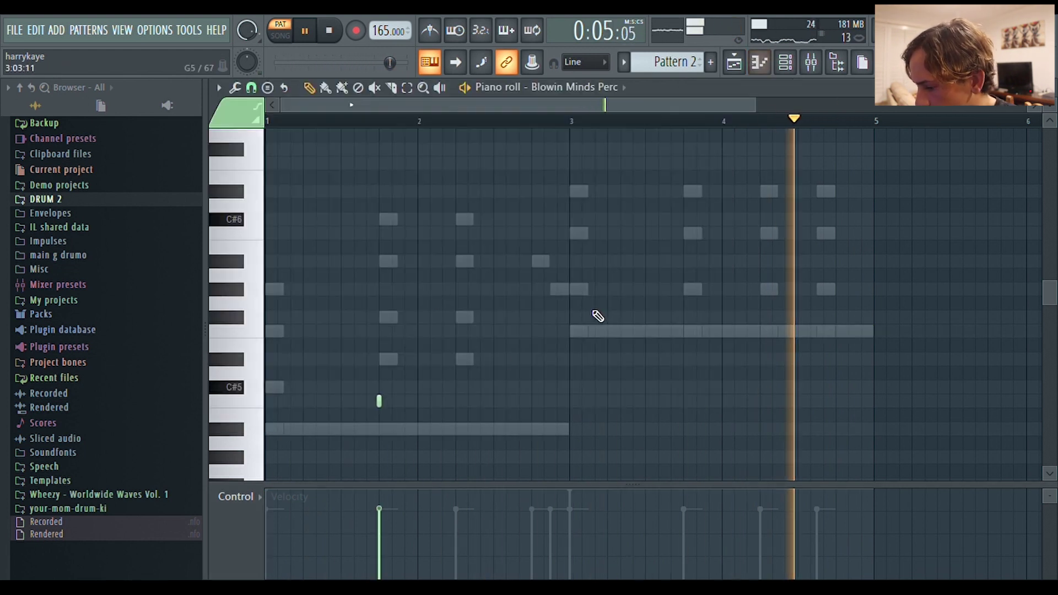
click(678, 401)
drag(688, 404, 694, 404)
Add a Pierre Clap hit on step 9 and enable channel looping so it repeats every bar
click(786, 62)
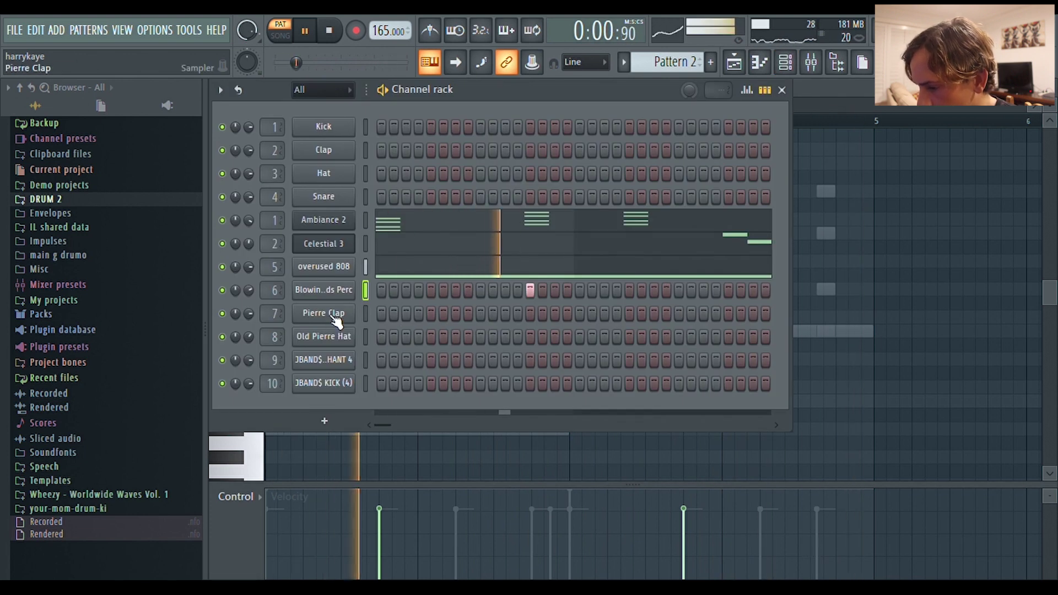
click(480, 313)
click(493, 313)
click(238, 92)
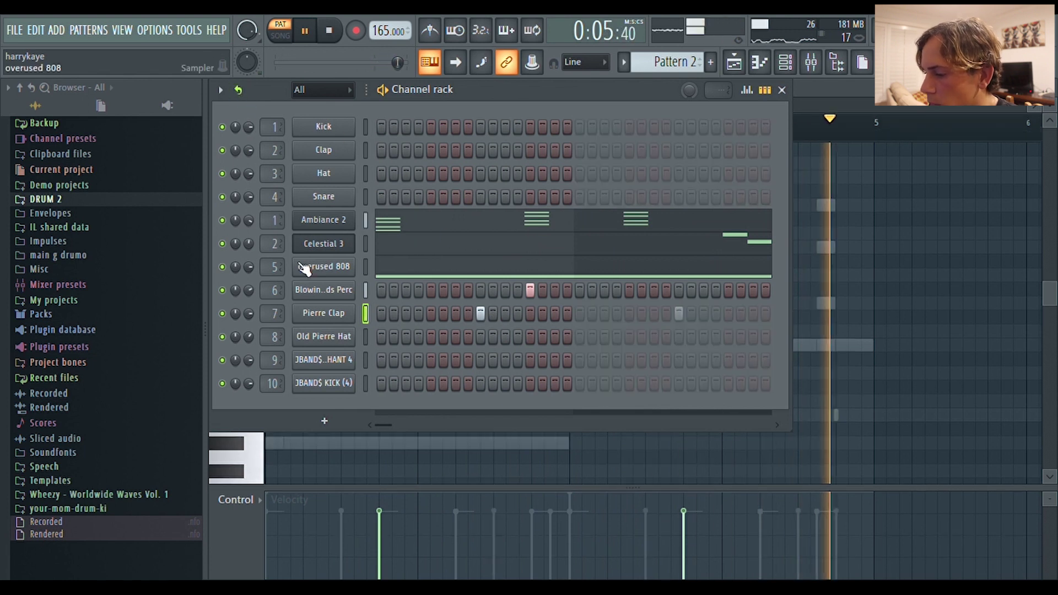
Fill every second step of the Old Pierre Hat channel
click(324, 337)
right_click(324, 337)
click(388, 372)
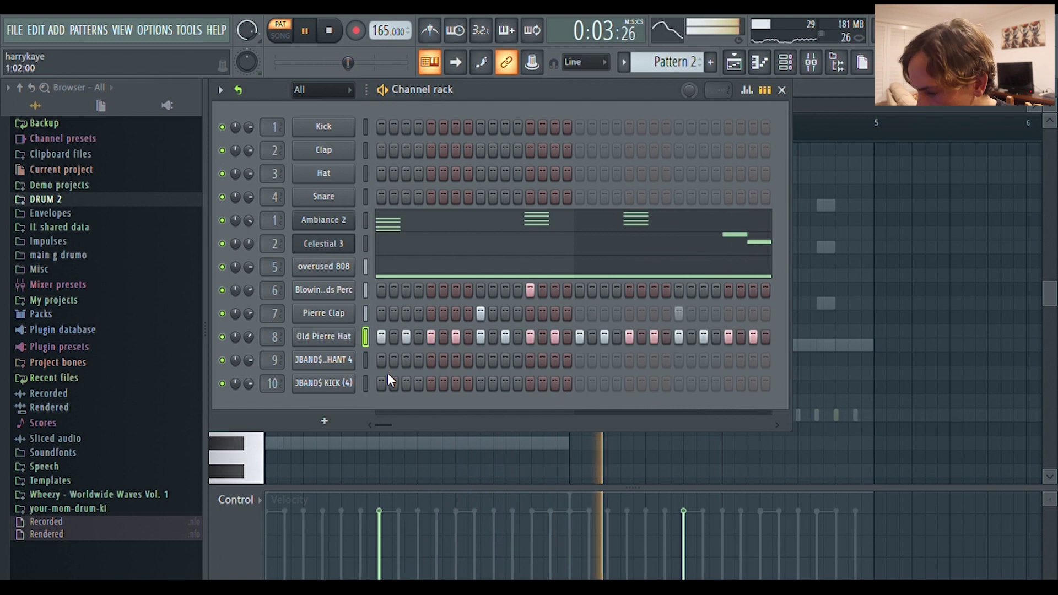
Place a one-beat C5 note for JBAND$ CHANT 4 on the last beat of bar 2
key(F6)
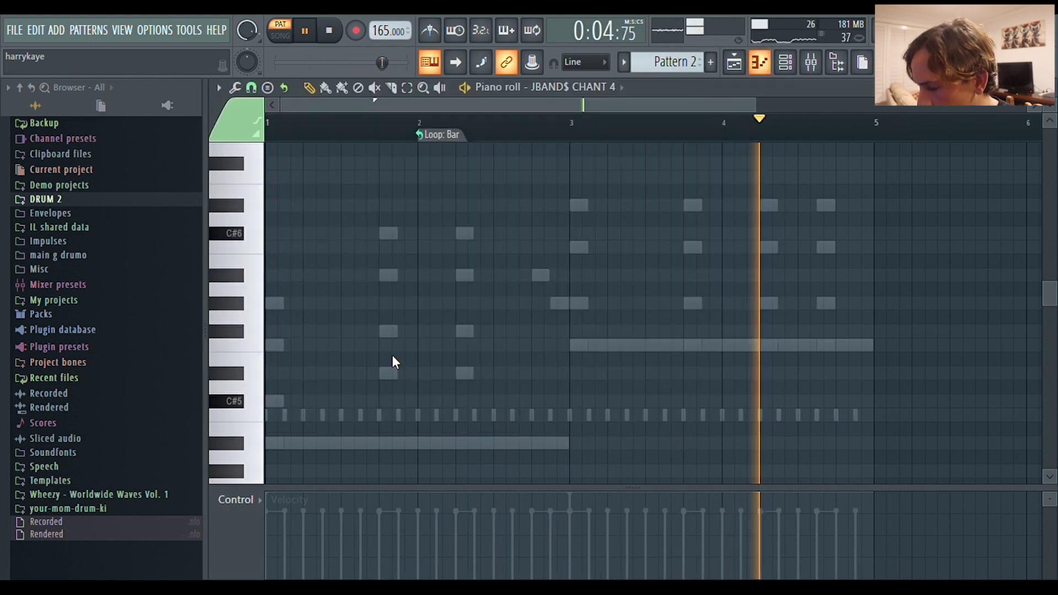
click(543, 417)
drag(578, 425, 579, 425)
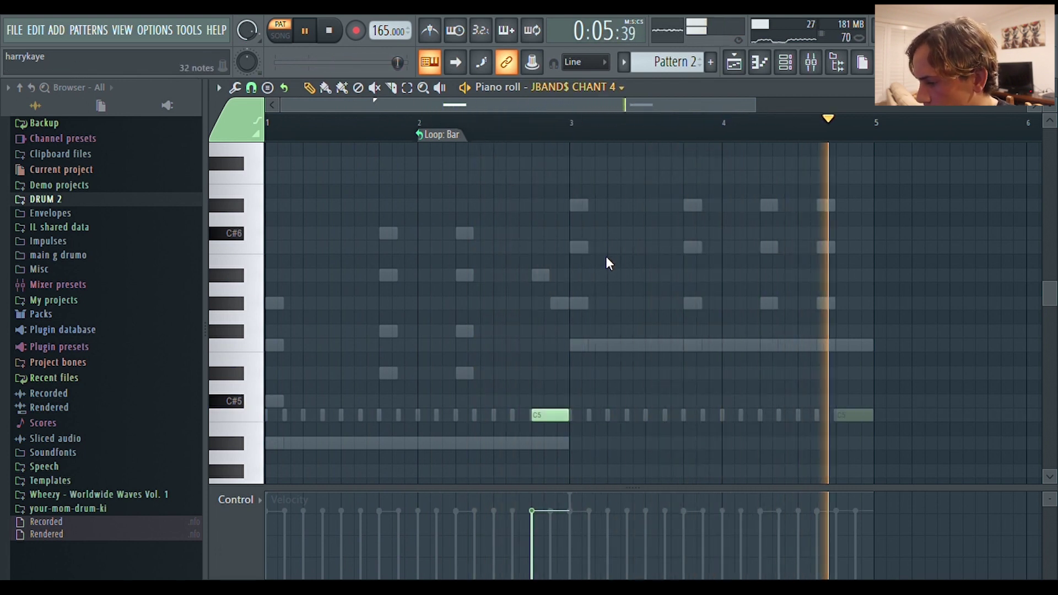
Turn off the loop on the Blowin Minds Perc channel
key(Down)
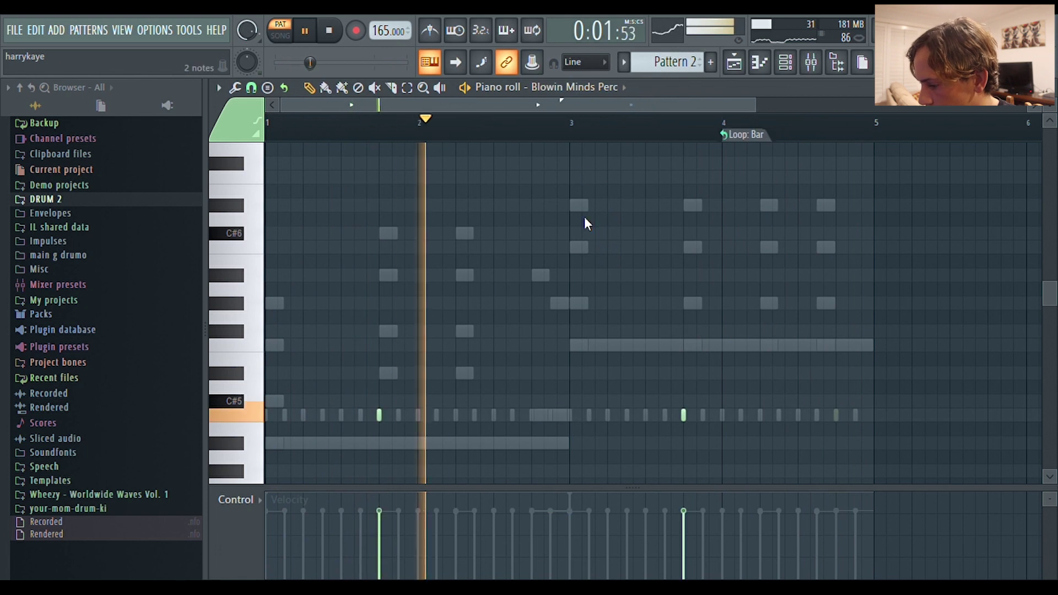
click(730, 138)
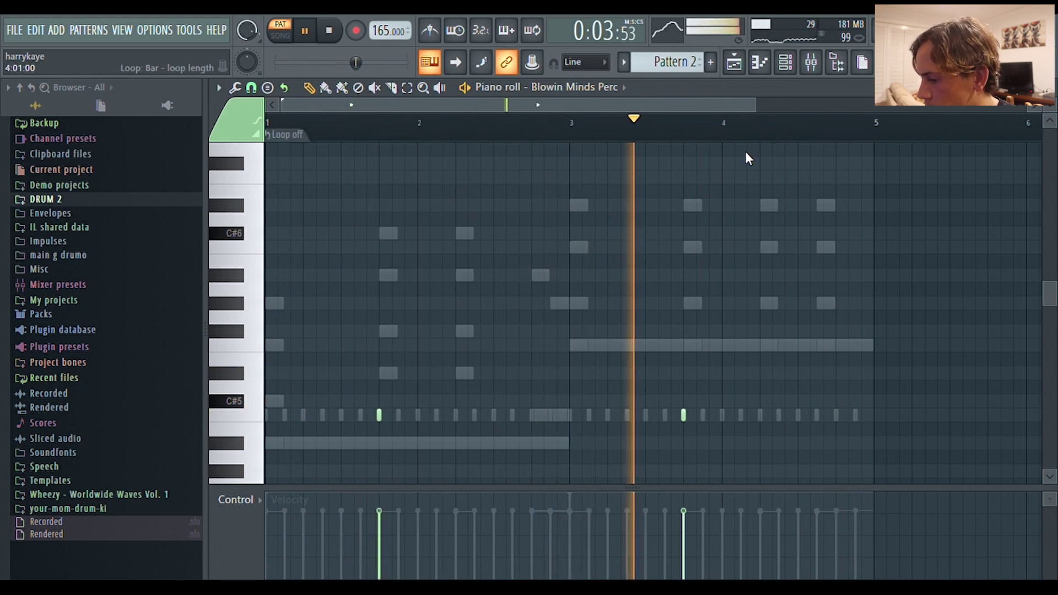
Delete the second Old Pierre Hat note in bar 1 and move the bar 2 hat notes down to G#4
click(787, 63)
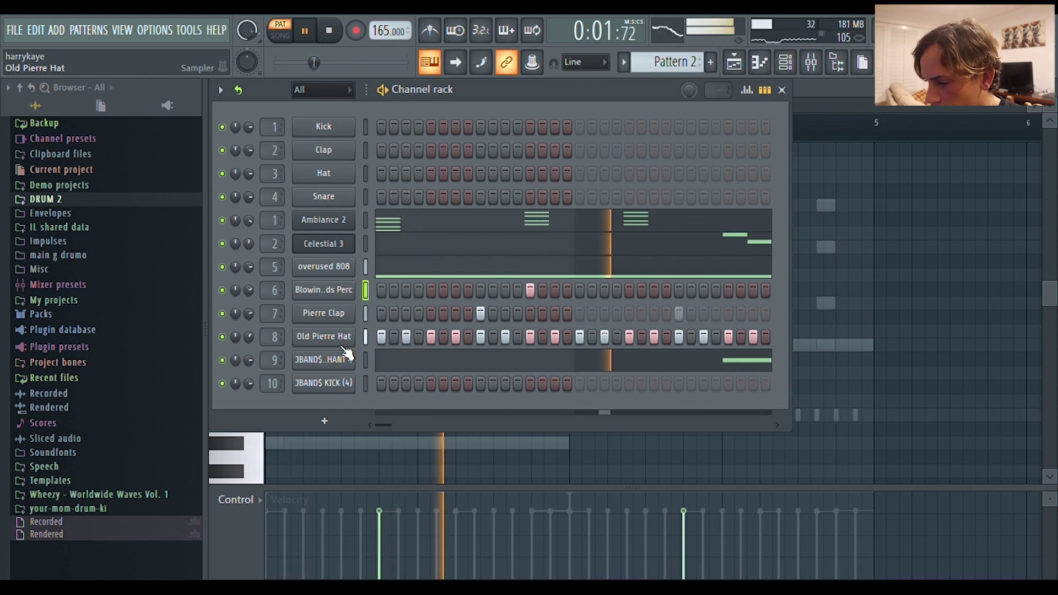
key(F7)
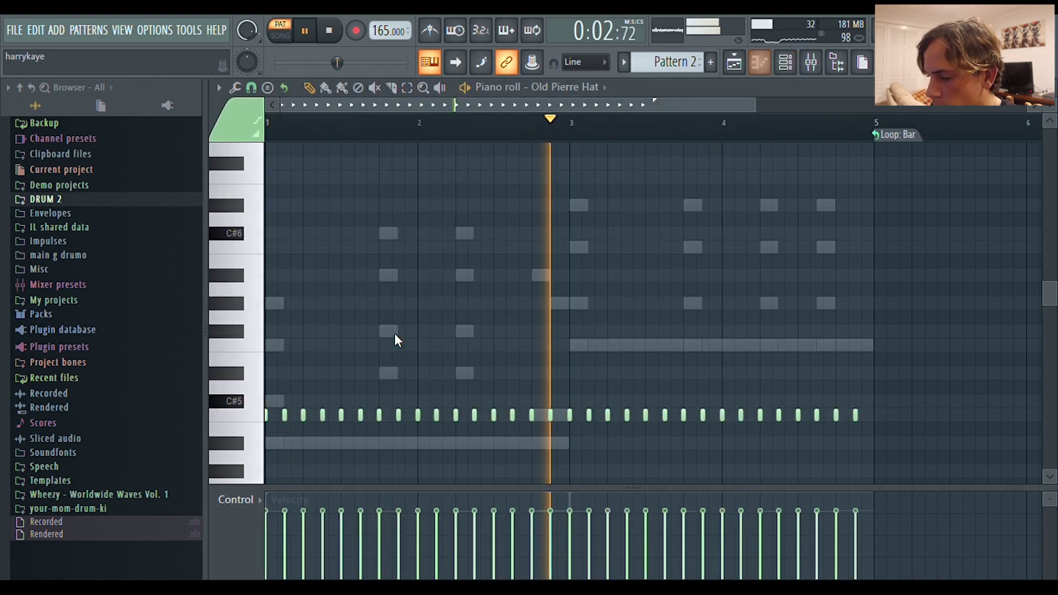
right_click(284, 416)
drag(413, 397, 558, 484)
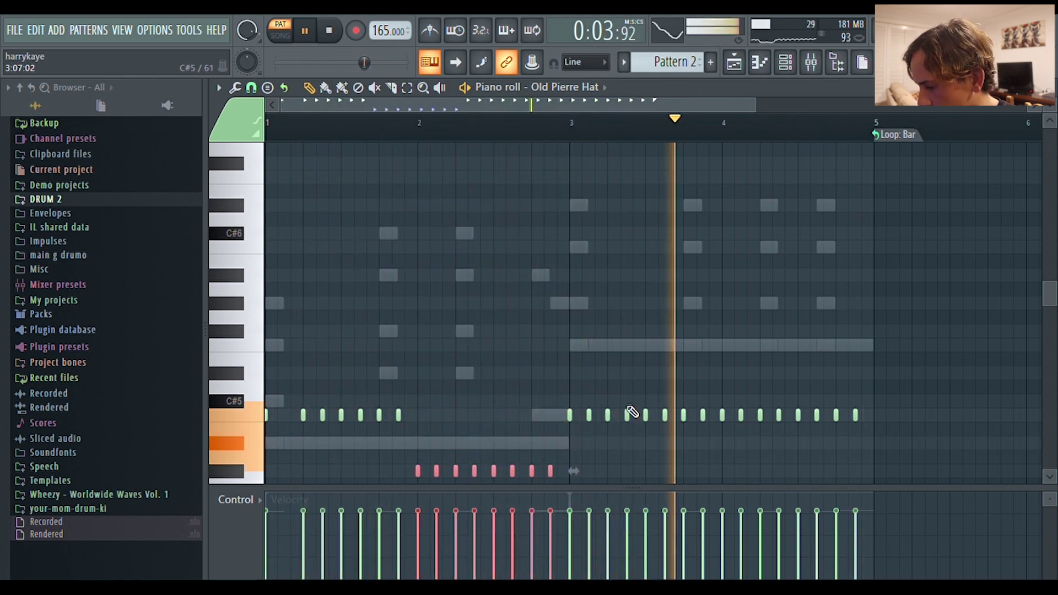
Delete the Old Pierre Hat notes in bars 3 and 4, and raise the bar 2 hat notes one semitone to A4
drag(902, 403, 560, 430)
key(alt+m)
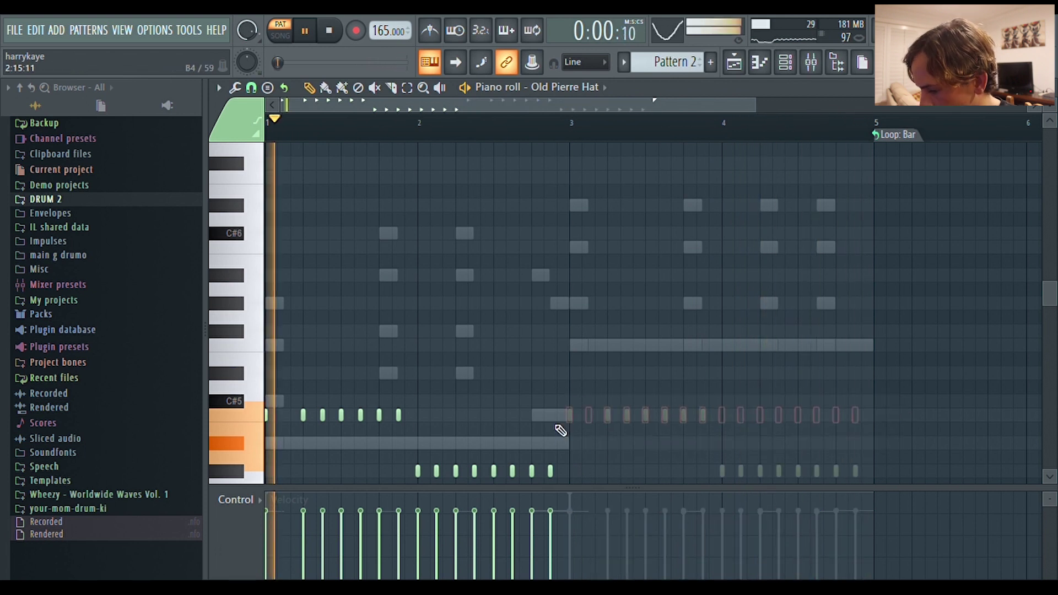
scroll(560, 431, down, 2)
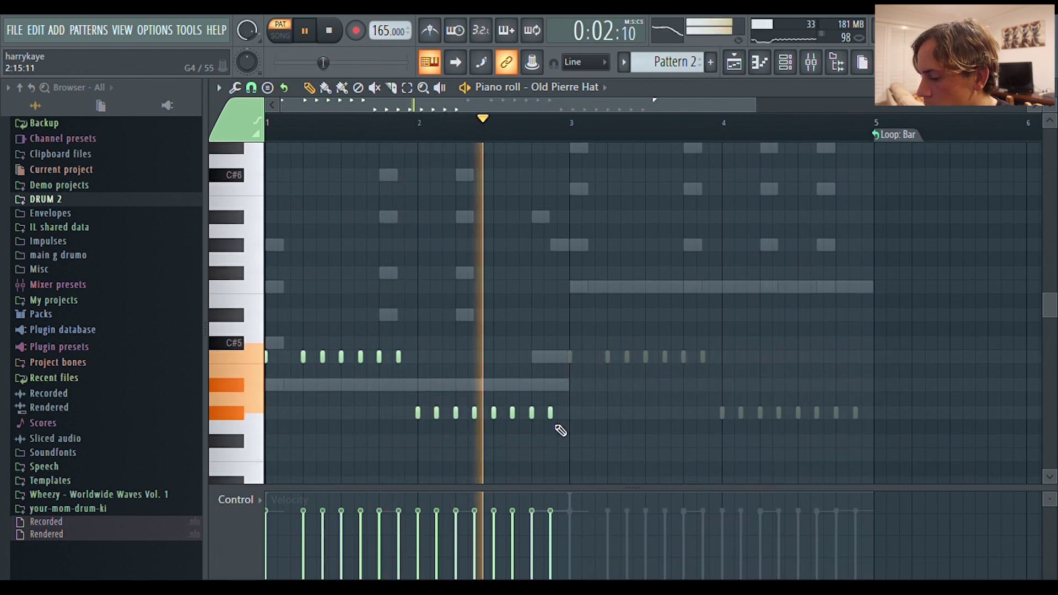
drag(599, 407, 419, 425)
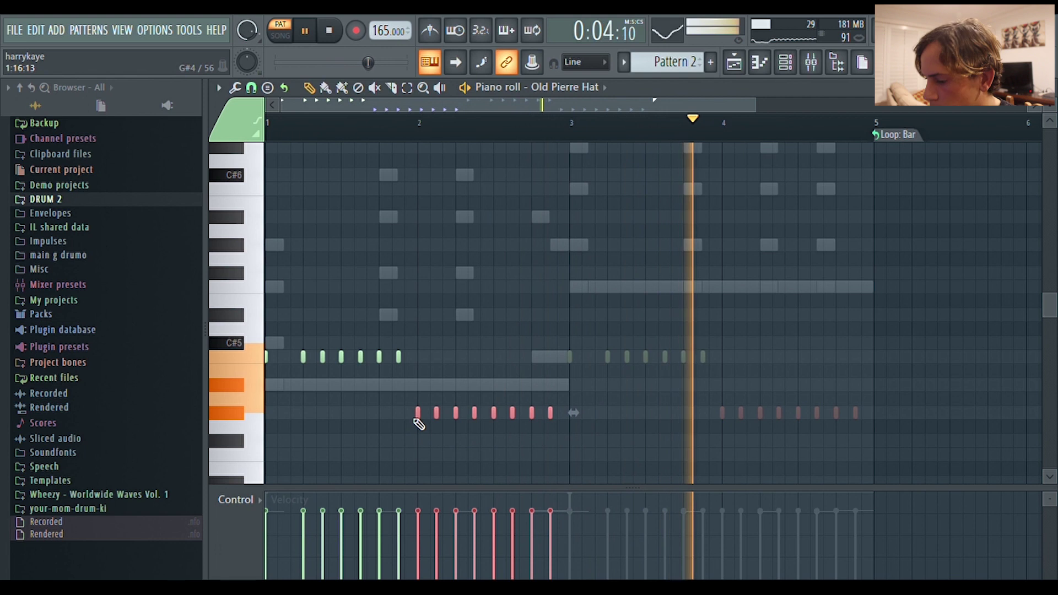
key(shift+Up)
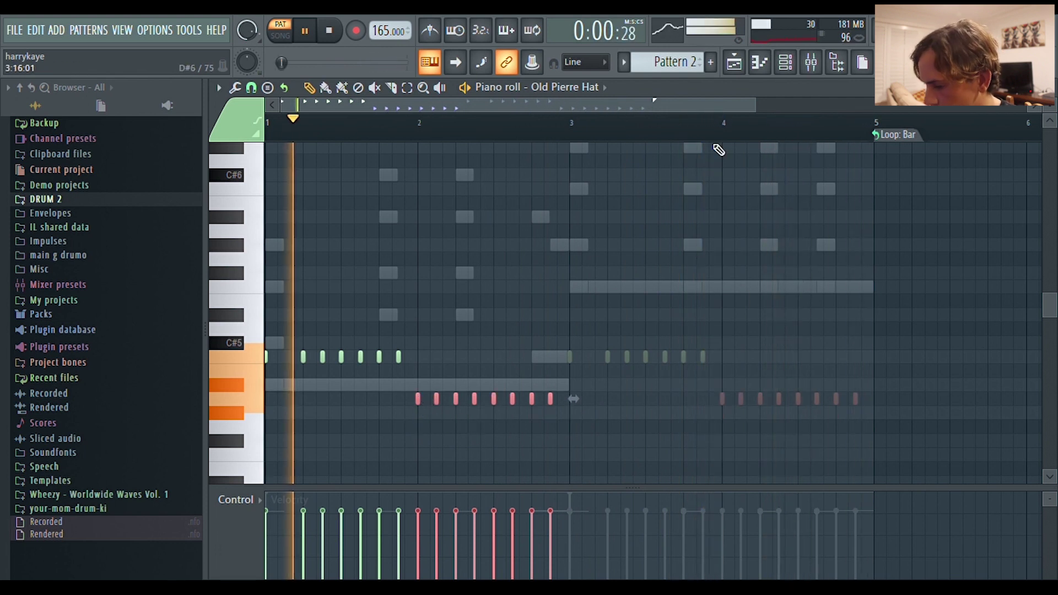
Place C5 notes for JBAND$ KICK (4) on steps 1 and 13 of bar 1 and step 5 of bar 2
click(791, 73)
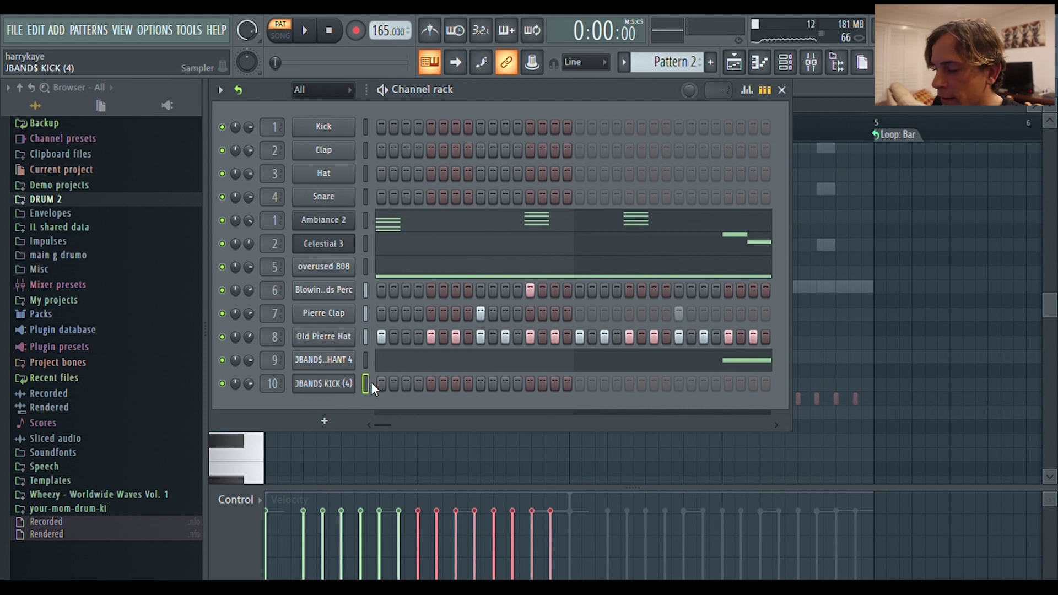
key(F6)
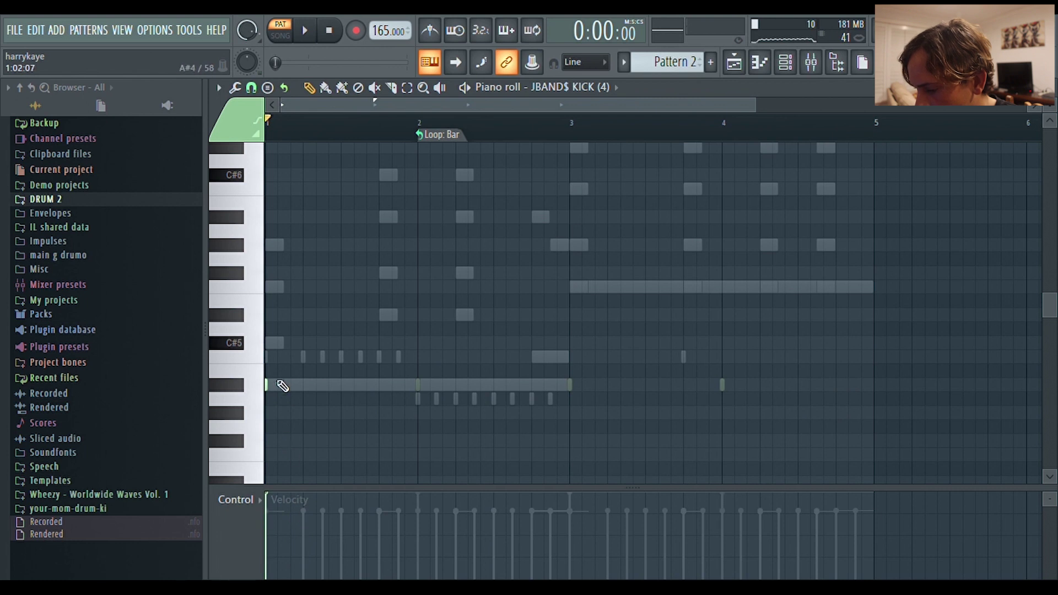
key(space)
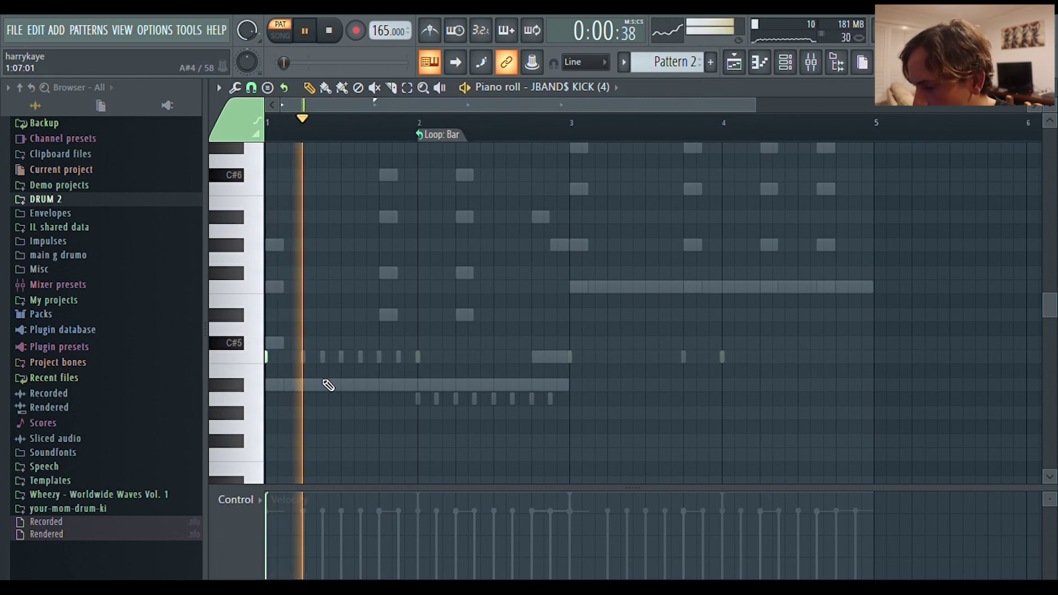
click(379, 357)
drag(418, 357, 455, 357)
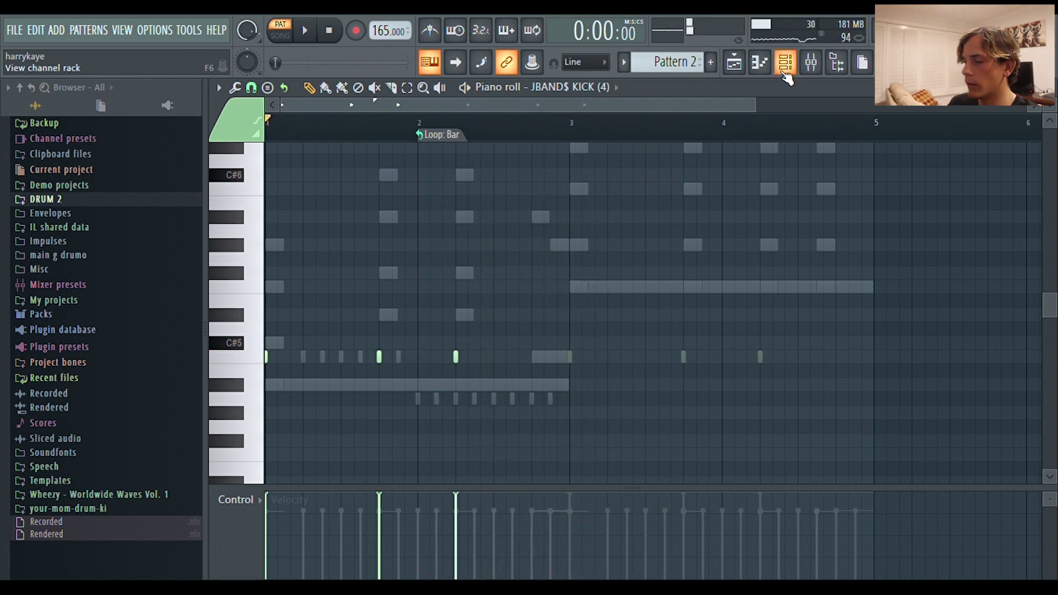
Clear the 808, percussion, clap, hat, chant and kick clips from bars 1 to 8 of the playlist and start playback
click(785, 74)
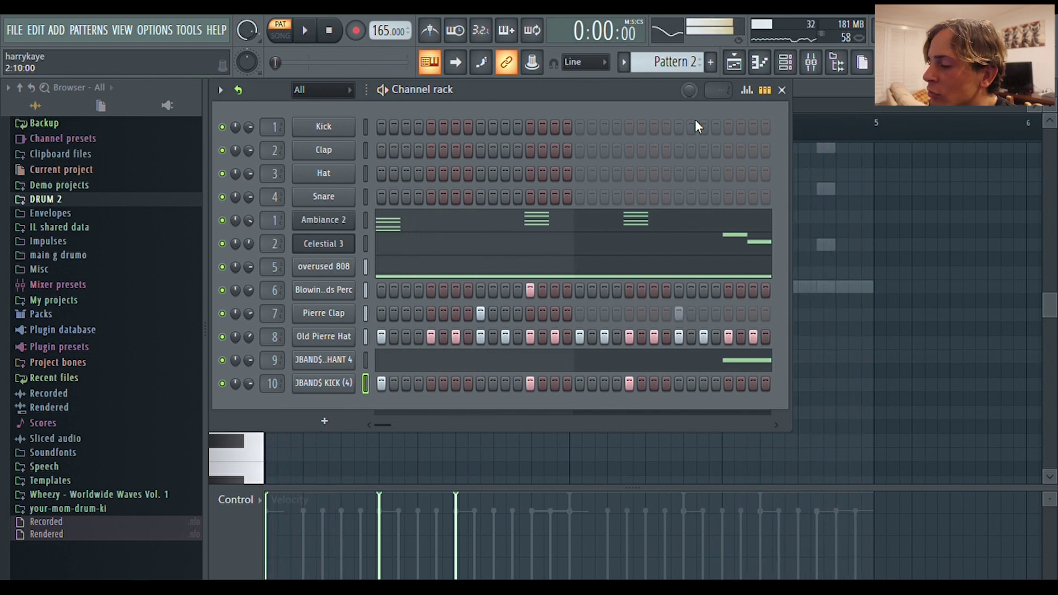
click(761, 70)
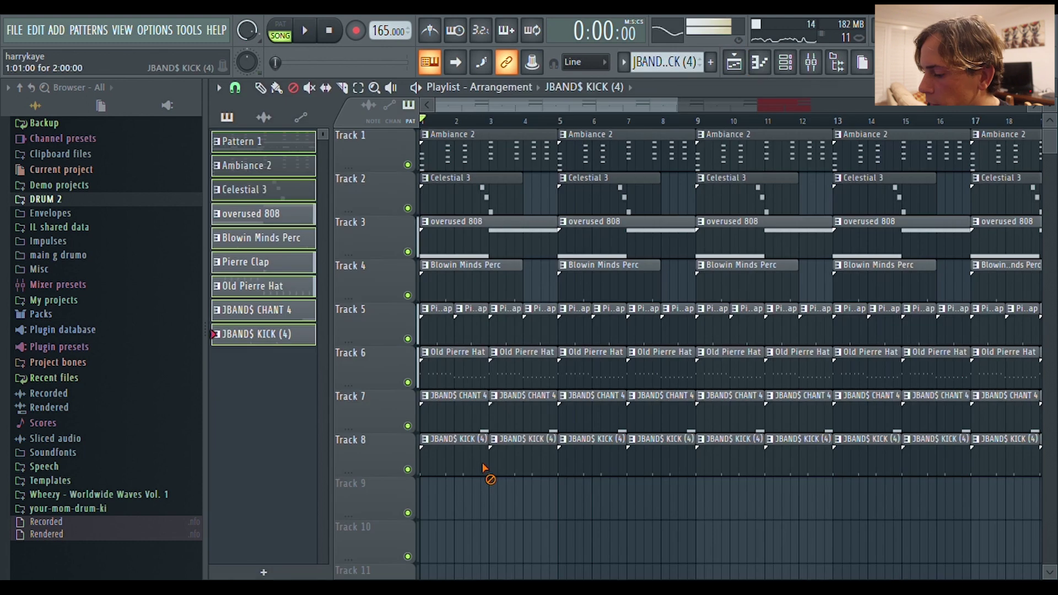
mouse_move(478, 468)
mouse_down()
mouse_move(645, 459)
mouse_move(651, 378)
mouse_move(530, 390)
mouse_move(442, 419)
mouse_up()
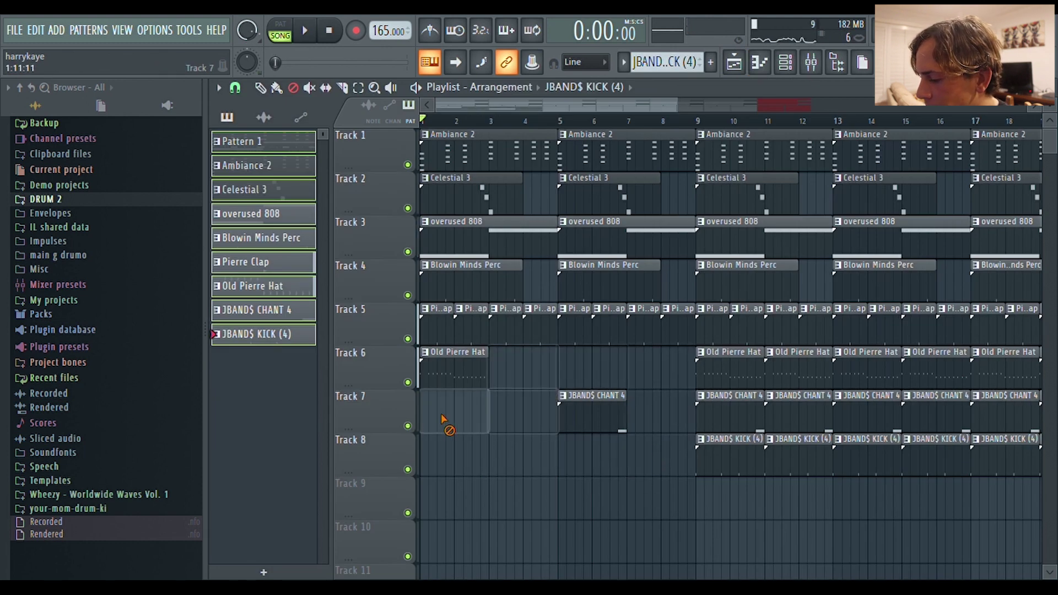
mouse_move(457, 318)
mouse_down()
mouse_move(529, 226)
mouse_move(595, 246)
mouse_move(607, 339)
mouse_up()
drag(473, 335, 632, 319)
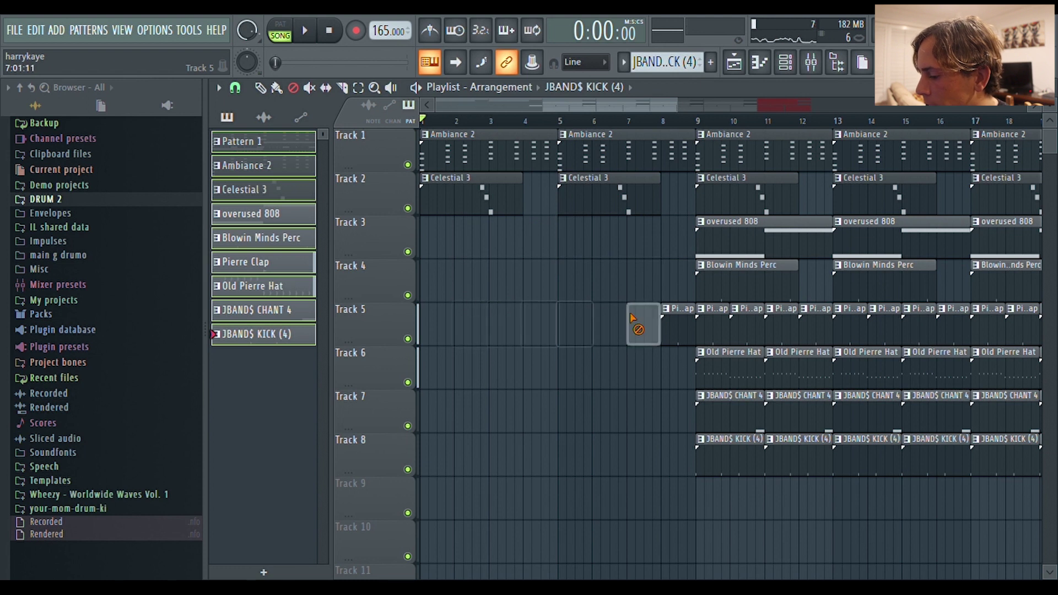
key(space)
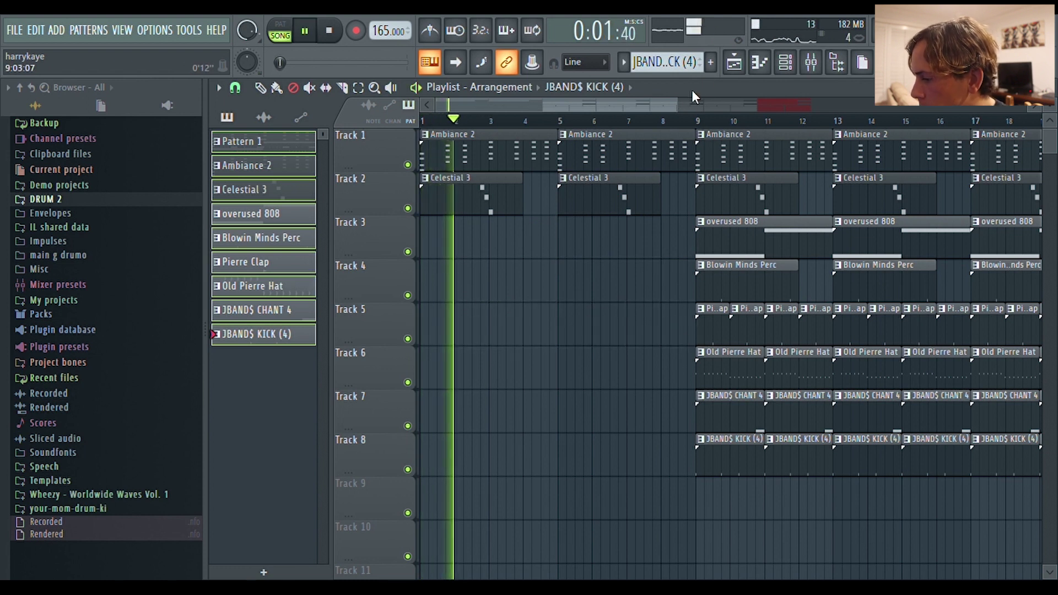
Remove the JBAND$ KICK (4) clips from bars 9 to 16 on Track 8
scroll(677, 105, down, 1)
drag(677, 105, 819, 105)
right_click(602, 465)
drag(604, 482, 735, 472)
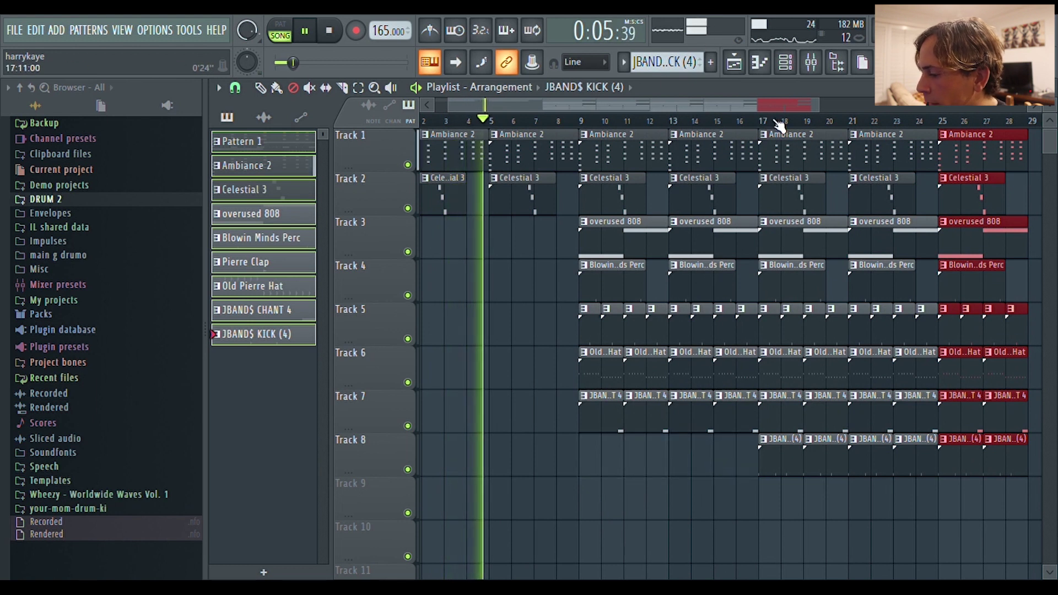
Duplicate the selected four-bar section until the arrangement fills bar 48, and delete the kick clips in bars 25 to 32
drag(819, 104, 1039, 106)
key(ctrl+b)
key(ctrl+b)
key(ctrl+b)
key(ctrl+b)
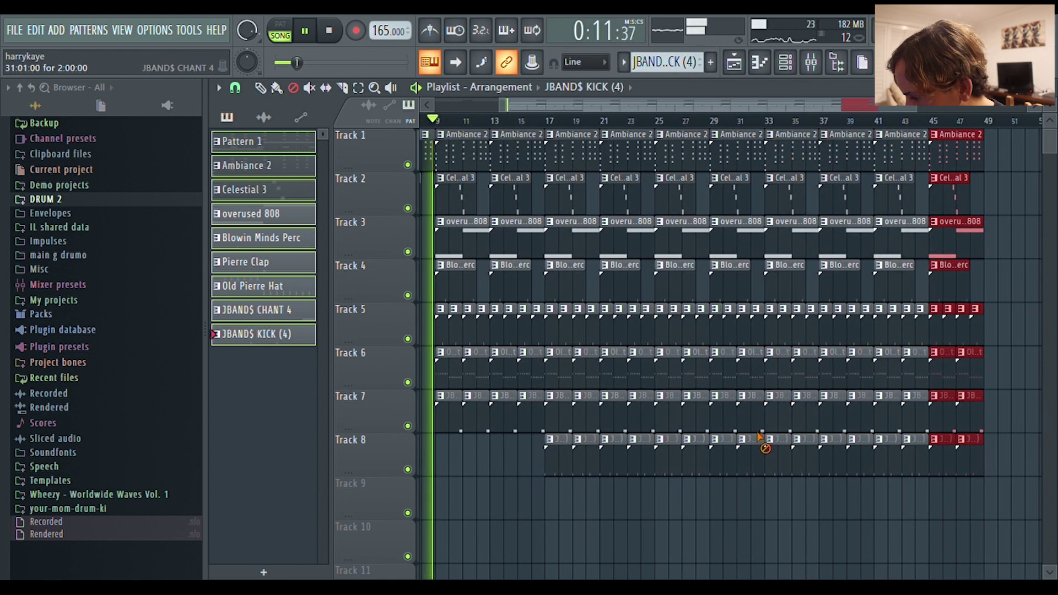
drag(686, 466, 748, 463)
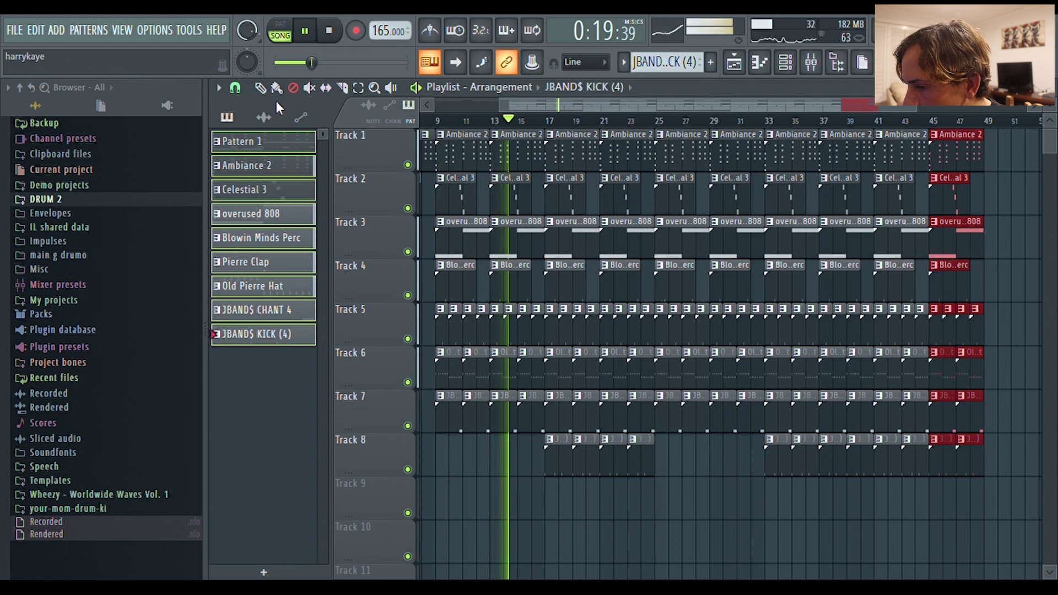
Create a dropout at bar 25: start the hat at bar 26, the 808 and percussion at bar 27, and delete the bars 25–26 chant
click(261, 89)
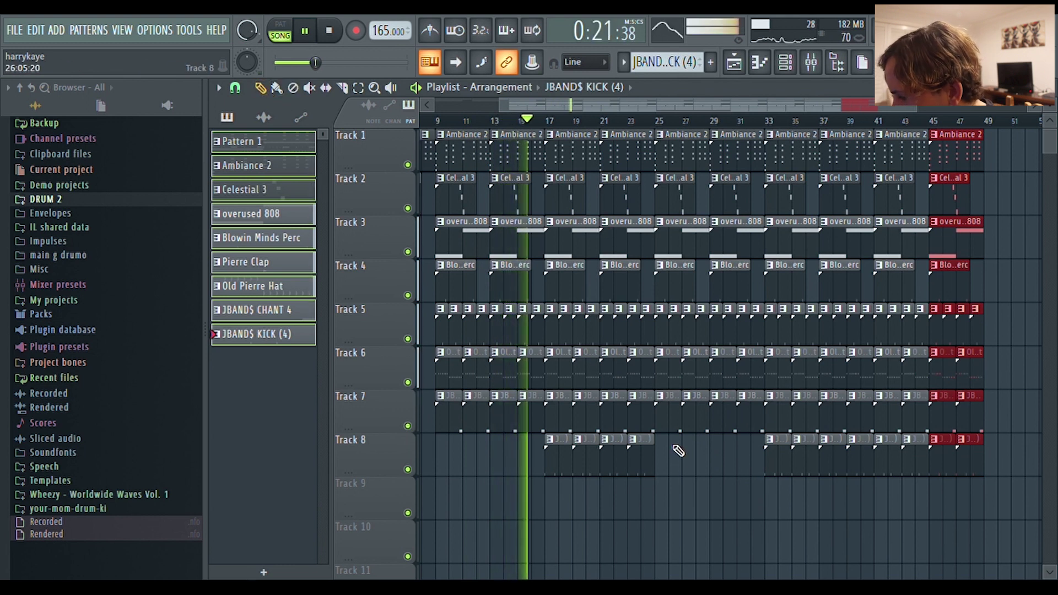
scroll(678, 451, up, 3)
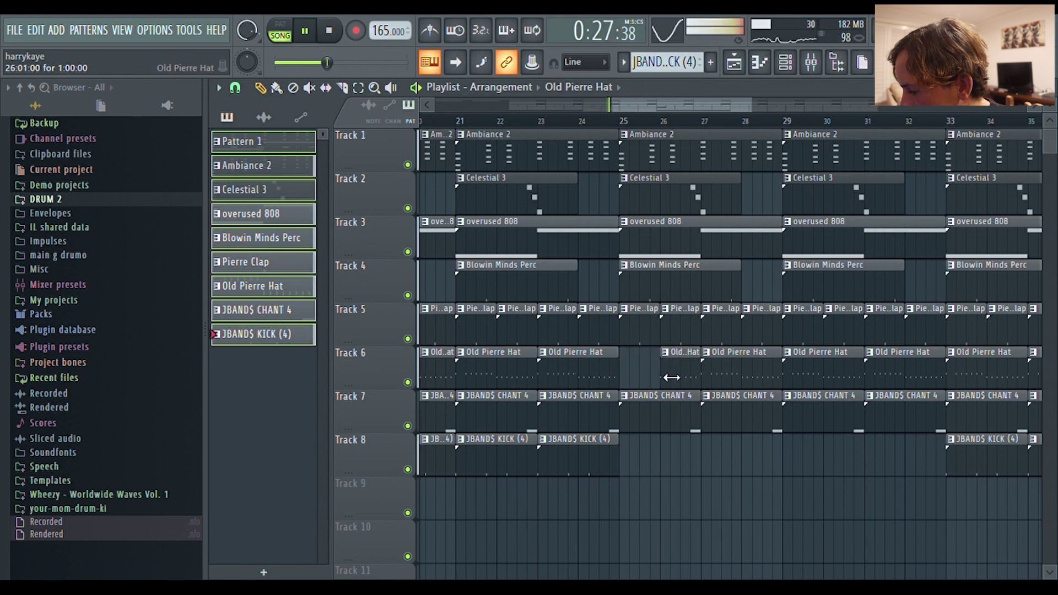
right_click(682, 429)
drag(633, 248, 716, 237)
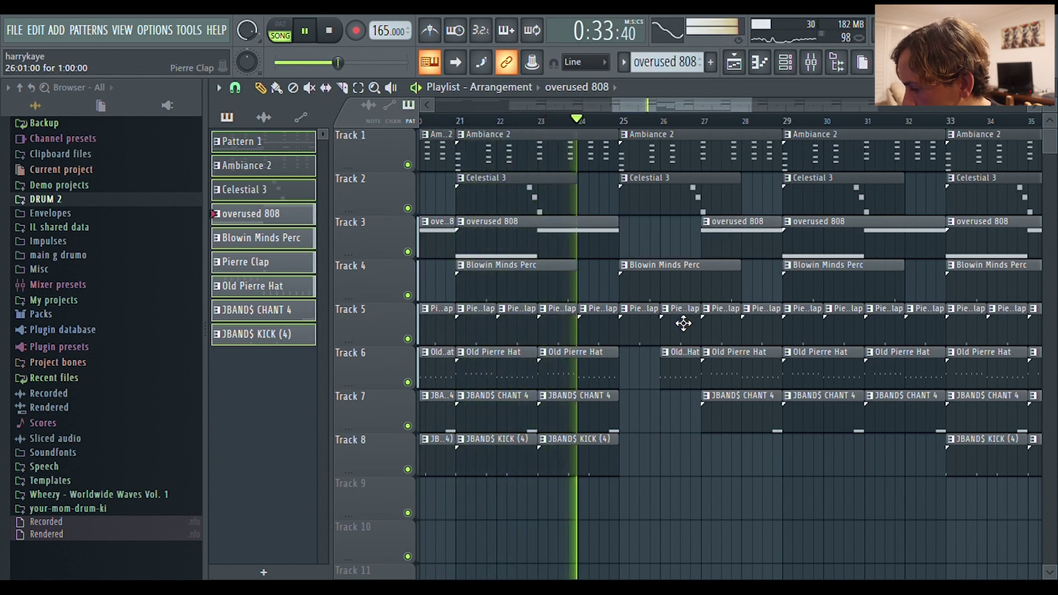
drag(626, 284, 714, 284)
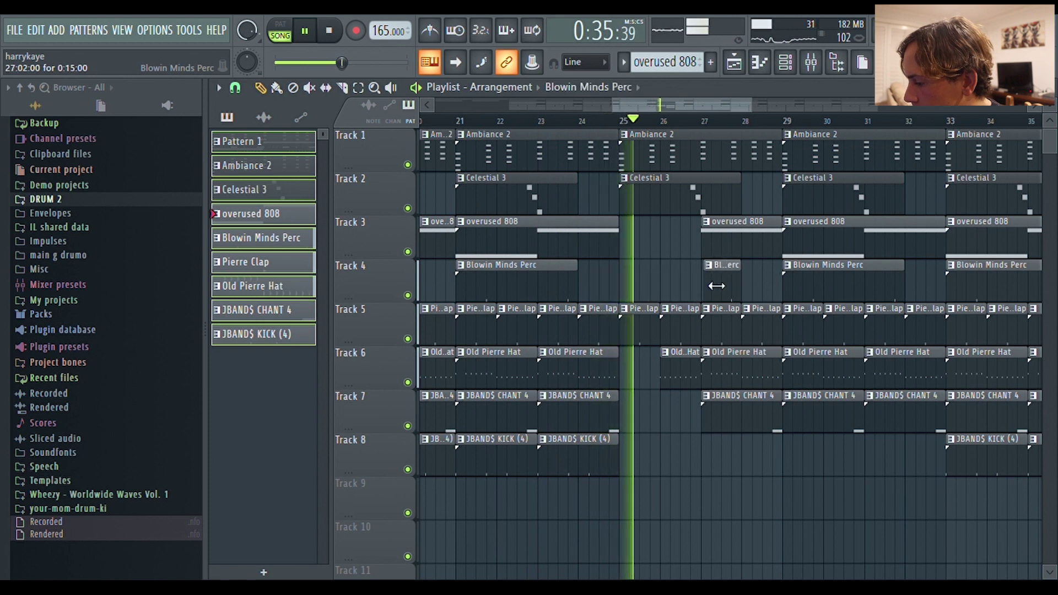
Delete the JBAND$ CHANT 4 and Blowin Minds Perc clips from bars 33 to 40
scroll(761, 115, down, 3)
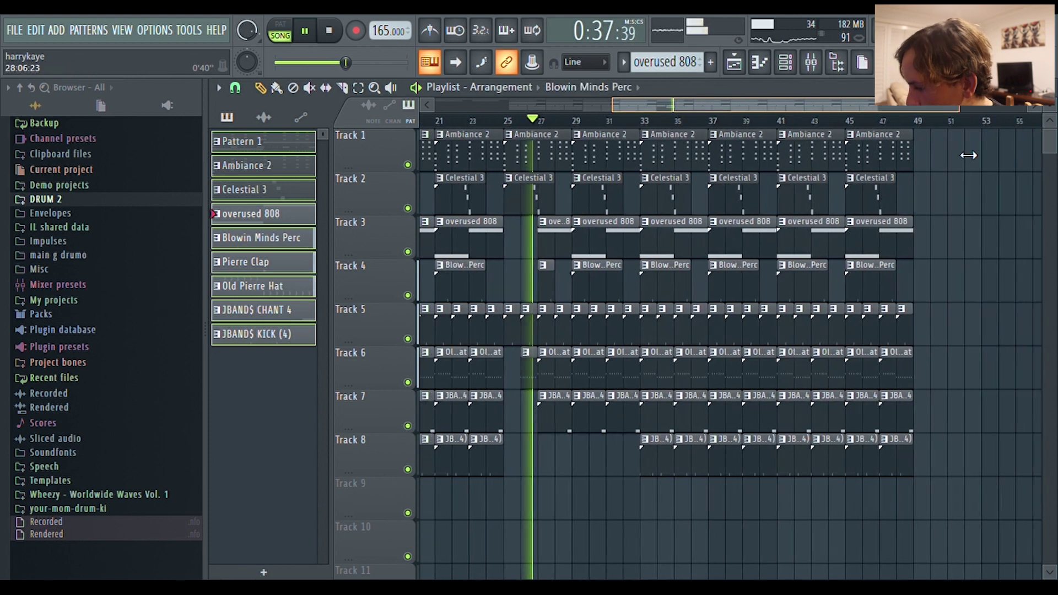
right_click(655, 424)
right_click(680, 423)
right_click(738, 415)
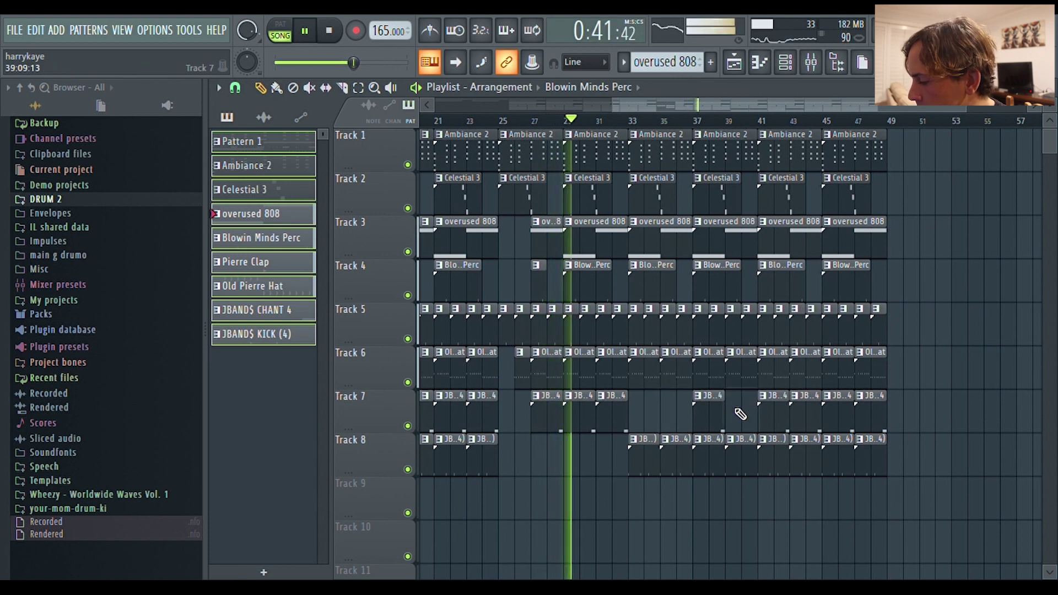
right_click(721, 419)
right_click(656, 290)
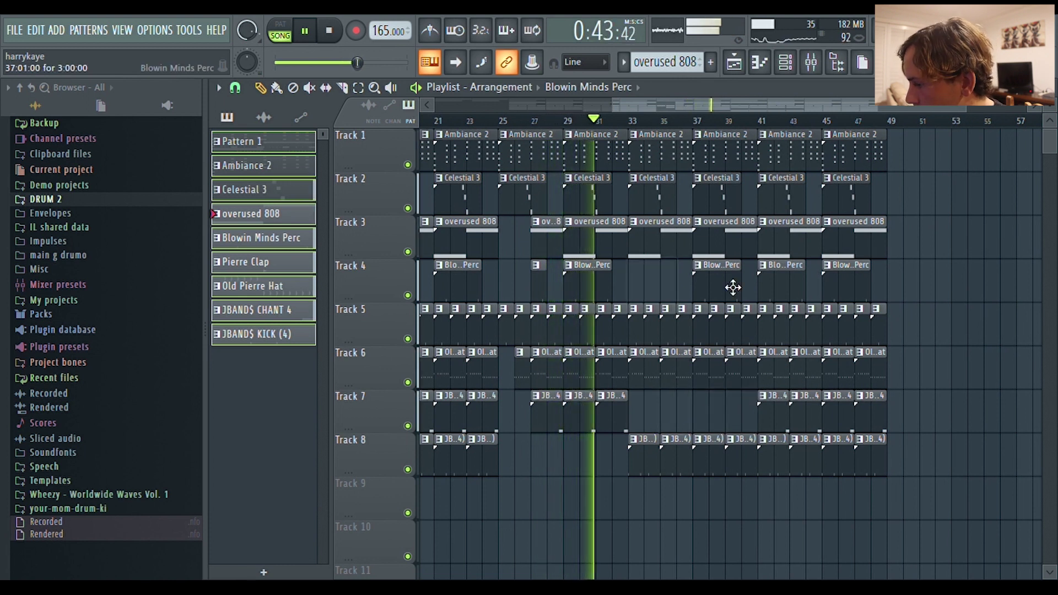
right_click(733, 290)
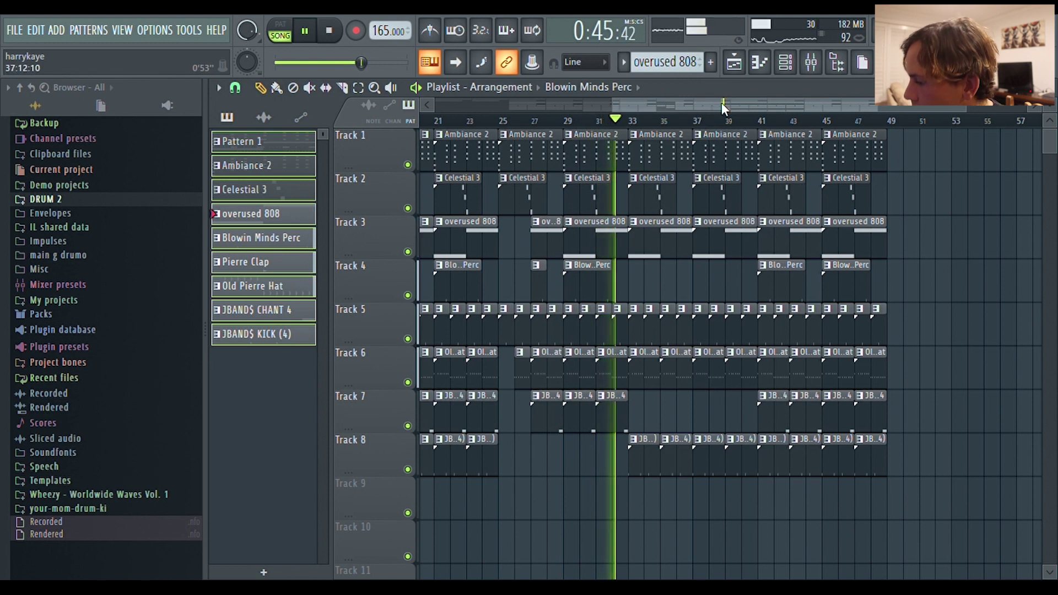
Delete all clips on every track from bar 41 to bar 48
scroll(740, 105, up, 1)
scroll(740, 102, up, 6)
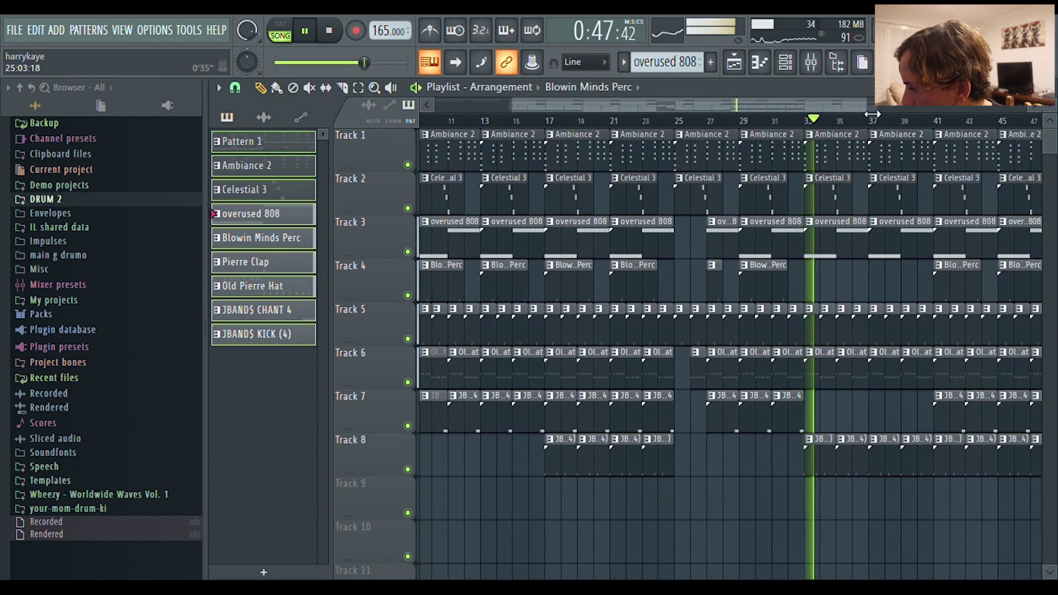
drag(877, 115, 926, 113)
drag(863, 518, 766, 126)
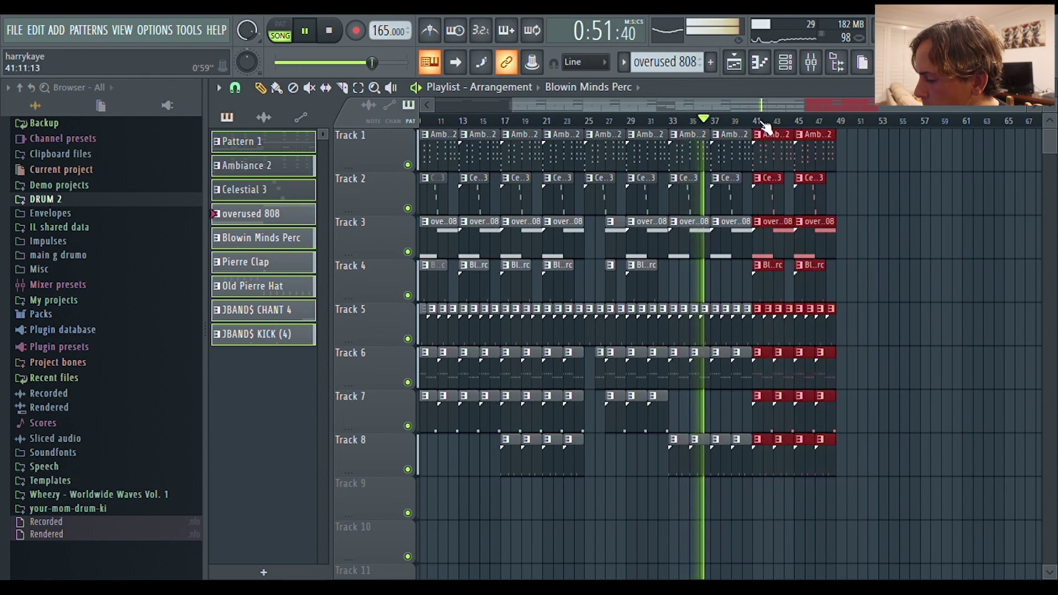
key(Delete)
Duplicate the whole 40-bar arrangement twice so the song extends through bar 120
scroll(766, 103, up, 4)
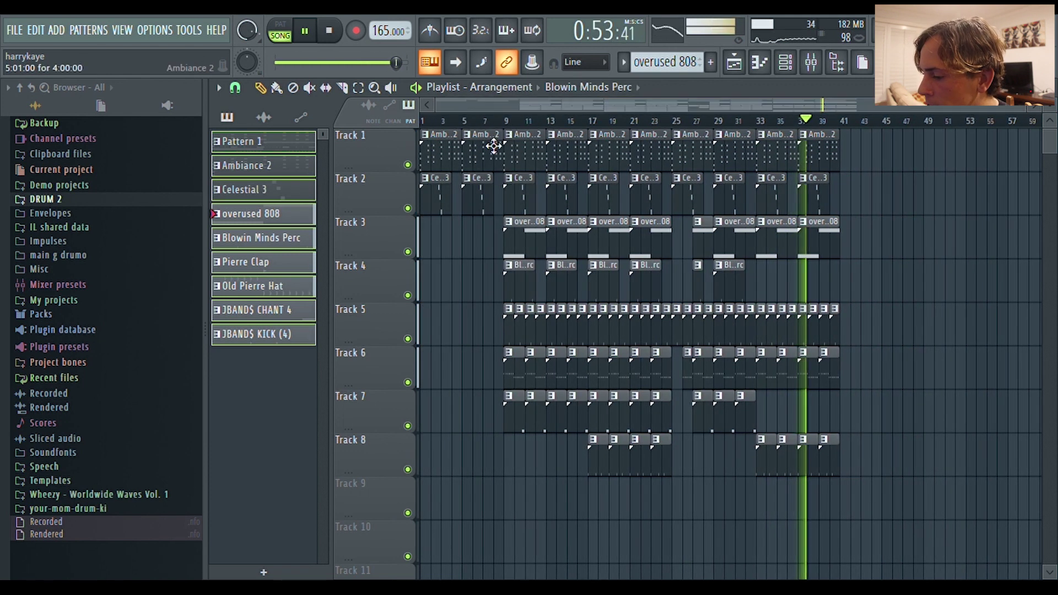
drag(866, 482, 420, 128)
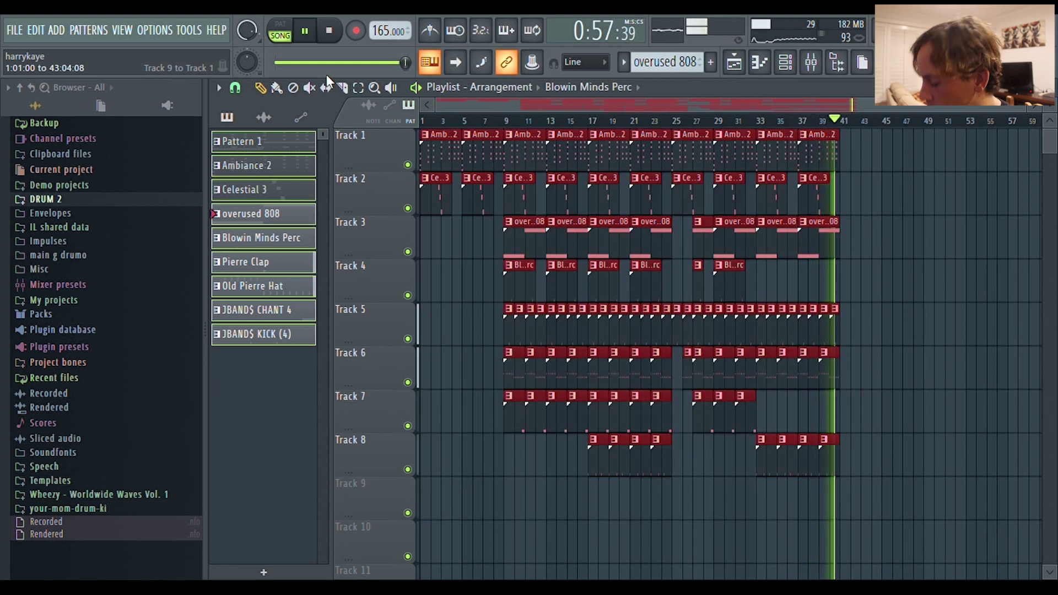
key(ctrl+b)
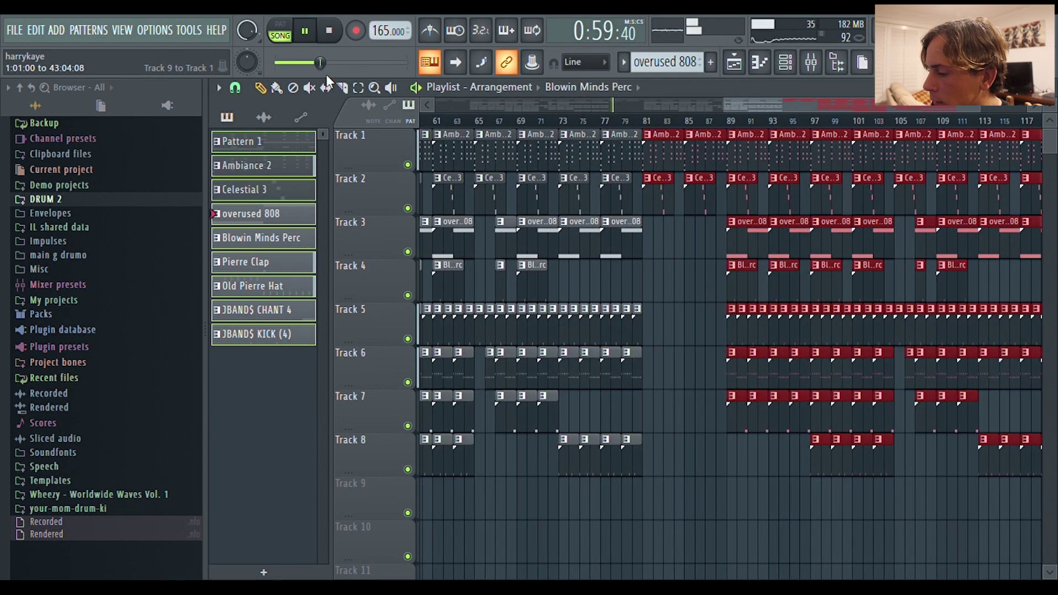
click(394, 152)
scroll(703, 100, left, 5)
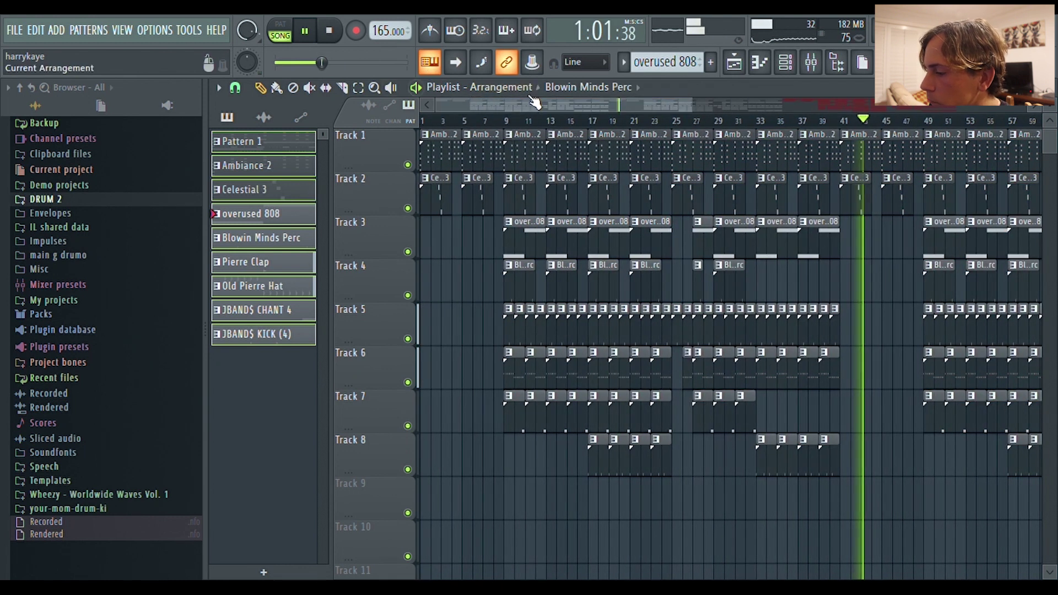
drag(704, 108, 650, 208)
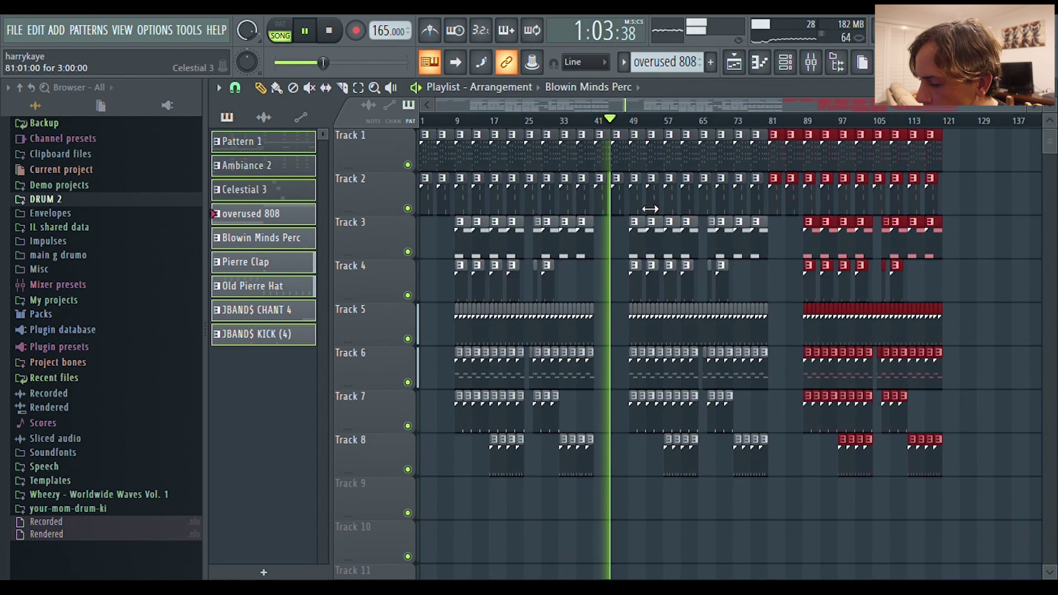